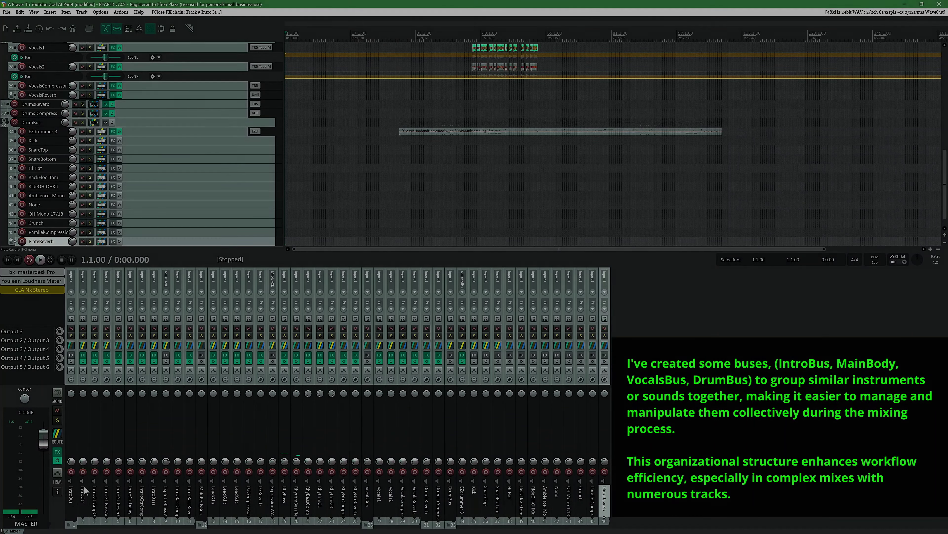
# Locate the IntroBus, MainBodyBus, VocalsBus and DrumBus tracks from the mixer, ending with IntroBus selected
pyautogui.click(71, 490)
pyautogui.click(202, 511)
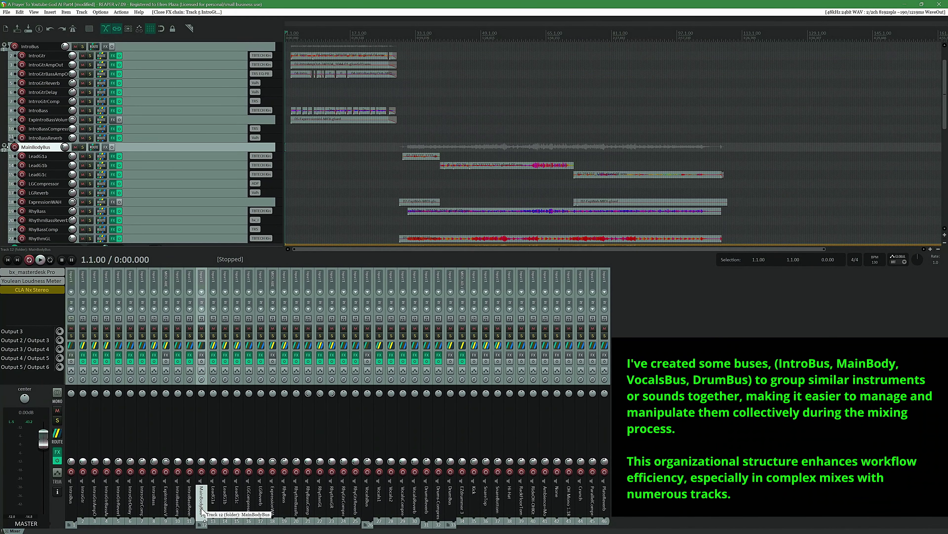
pyautogui.click(369, 508)
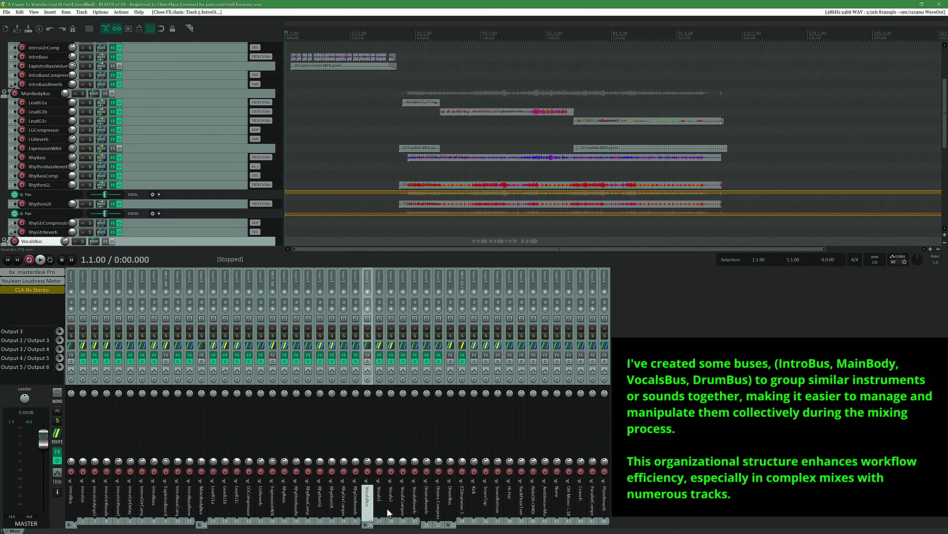
pyautogui.click(452, 519)
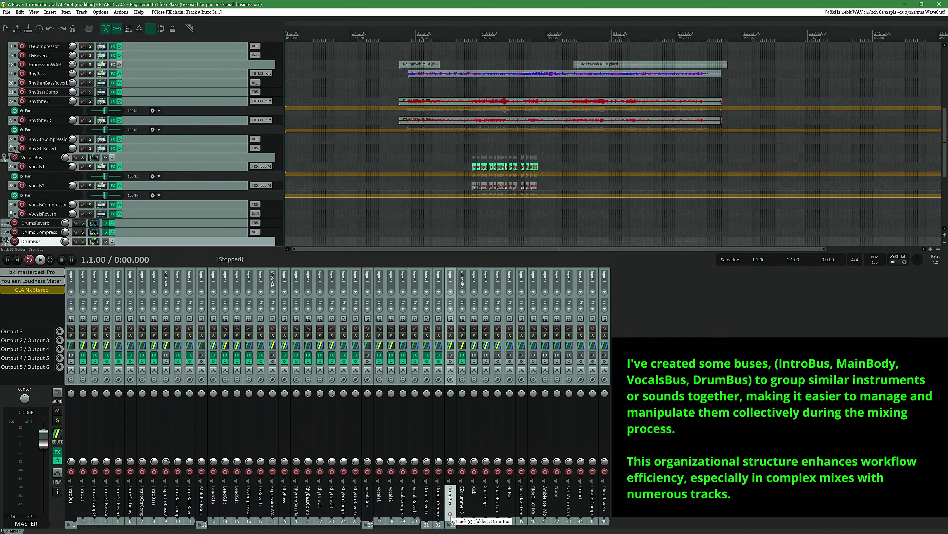
pyautogui.click(73, 495)
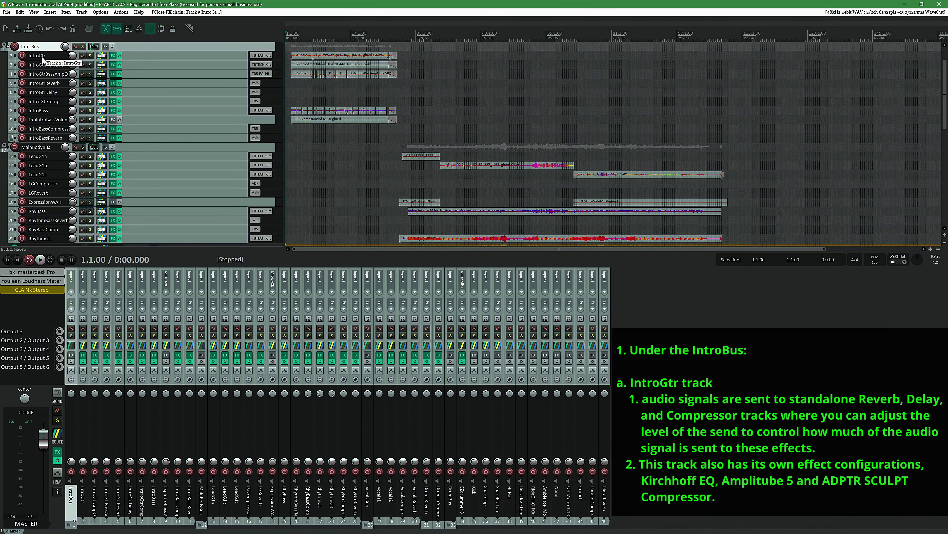
# Review the IntroGtr track's routing and its Kirchhoff-EQ, AmpliTube 5 and ADPTR Sculpt effects, then close the effects chain
pyautogui.click(43, 59)
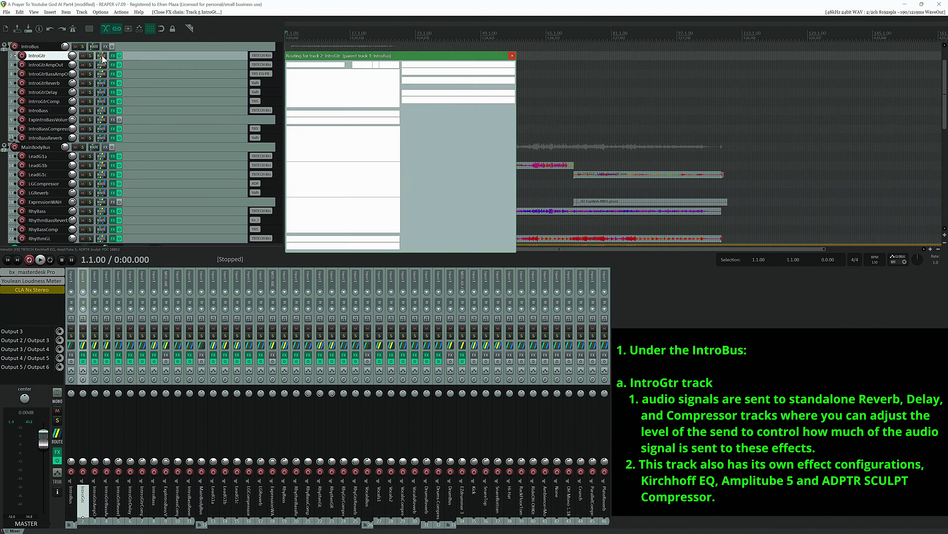
pyautogui.click(101, 57)
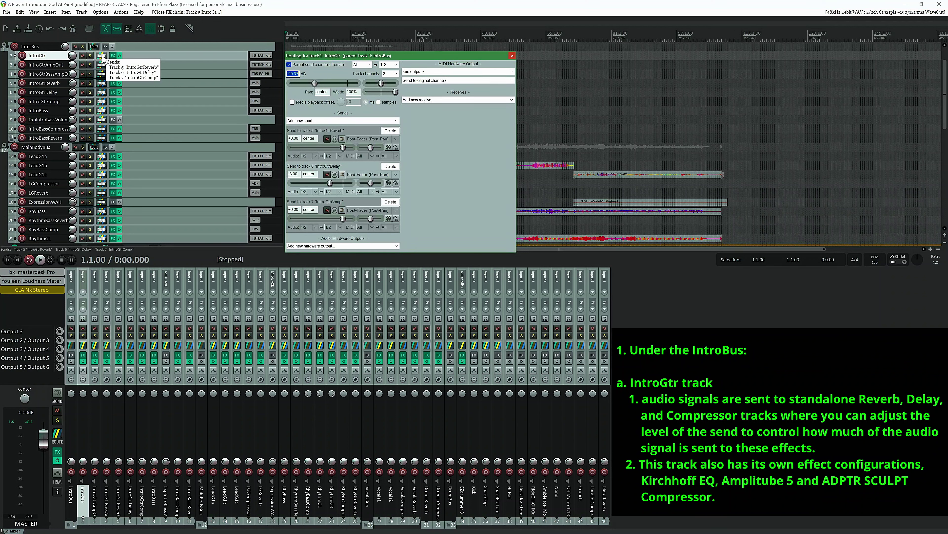
pyautogui.click(113, 57)
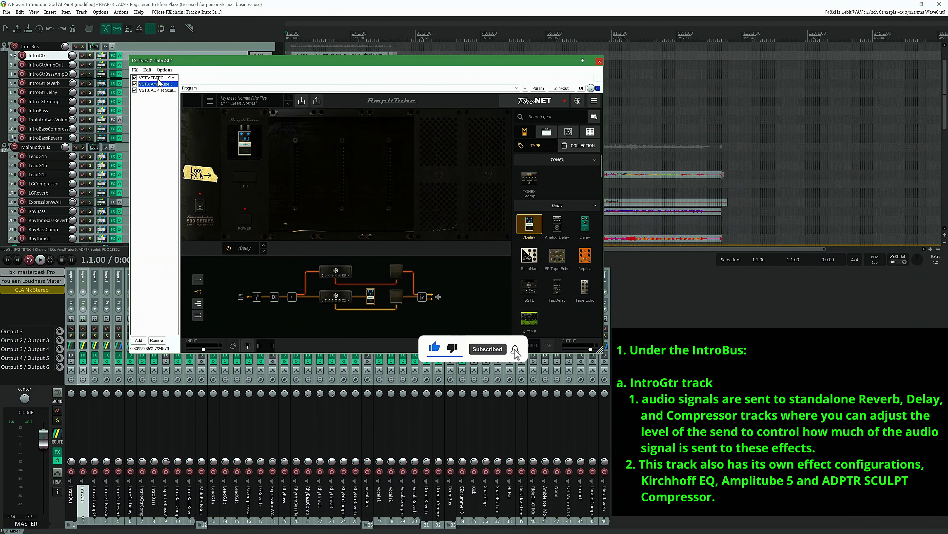
pyautogui.click(158, 78)
pyautogui.click(156, 84)
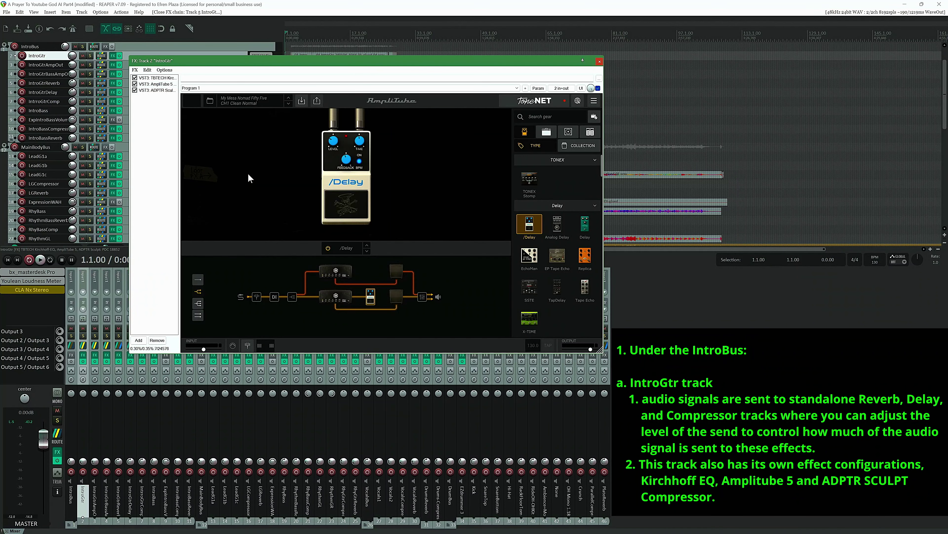
pyautogui.click(150, 91)
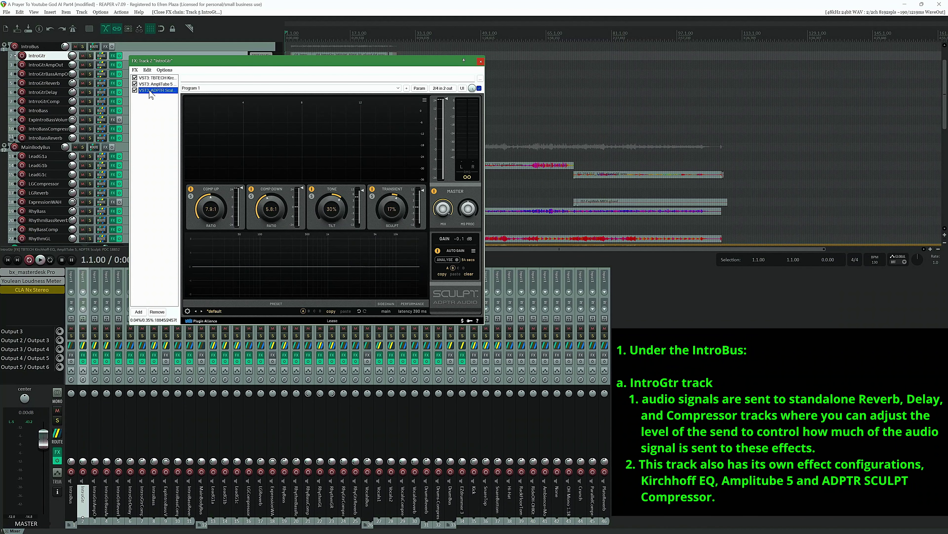
pyautogui.press('Escape')
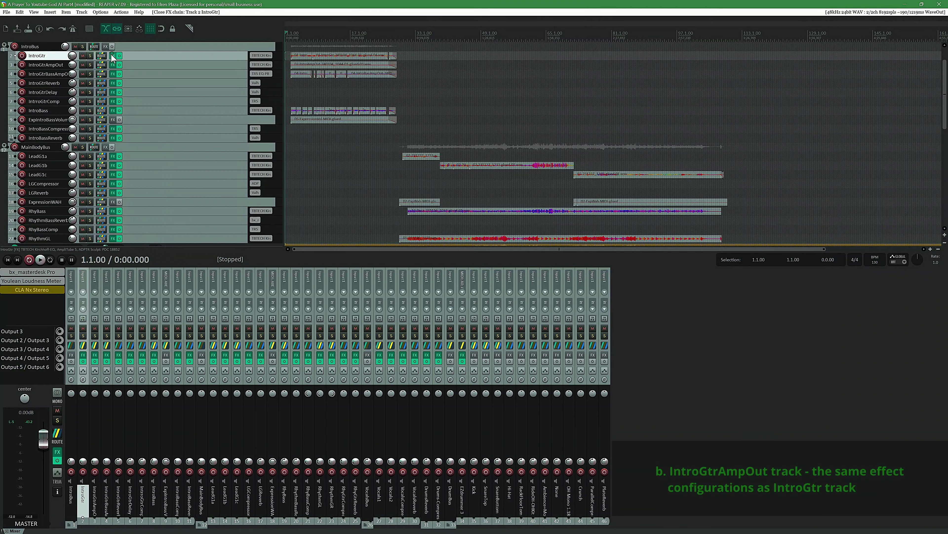
# Inspect the routing and effects chain of the IntroGtrAmpOut track, closing the effects chain when done
pyautogui.click(52, 67)
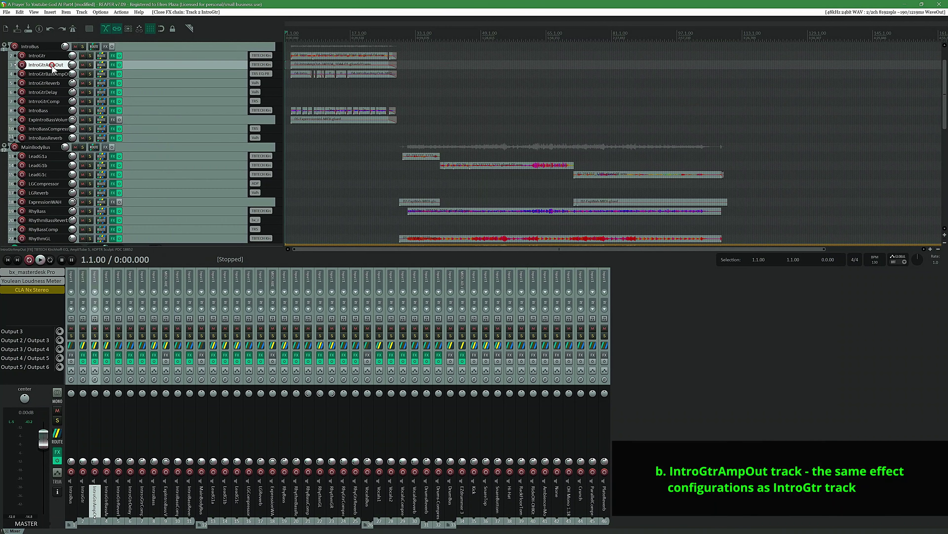
pyautogui.click(101, 67)
pyautogui.click(113, 66)
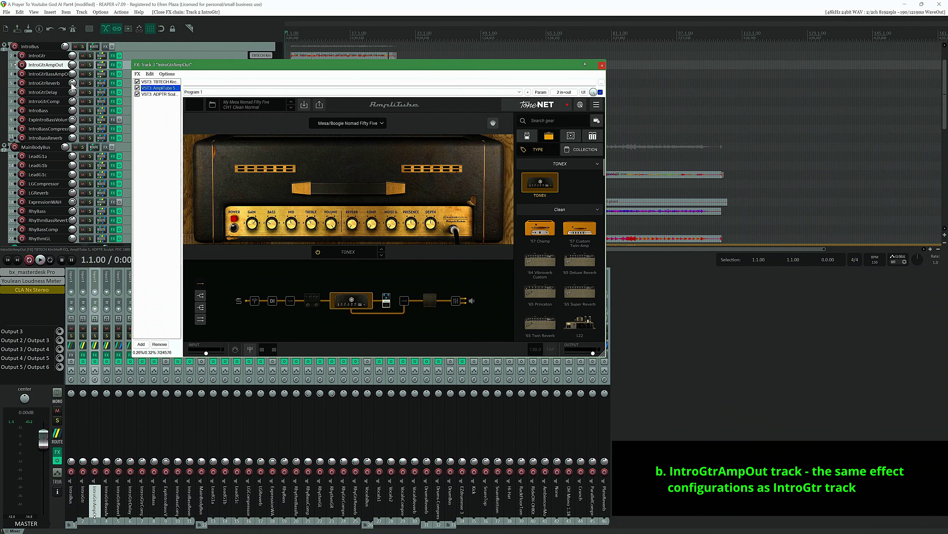
pyautogui.click(113, 65)
# Check the IntroGtrBassAmpOut track's sends and its effects chain with AmpliTube 5, then close the chain
pyautogui.click(46, 75)
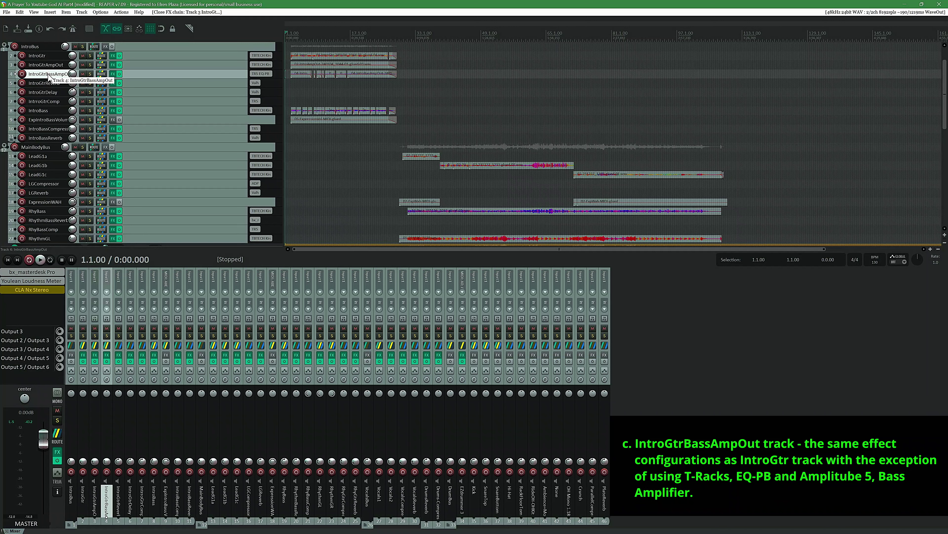
pyautogui.click(90, 74)
pyautogui.click(90, 74)
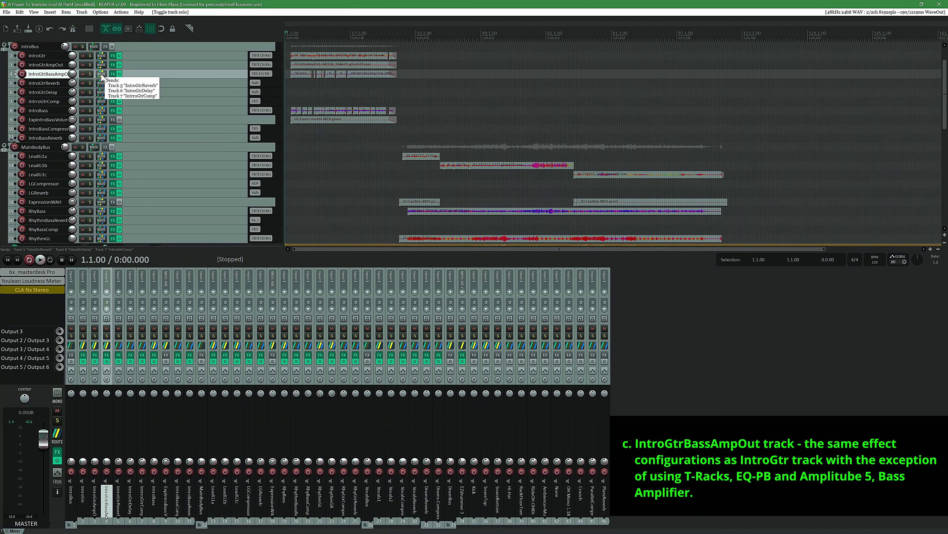
pyautogui.click(102, 74)
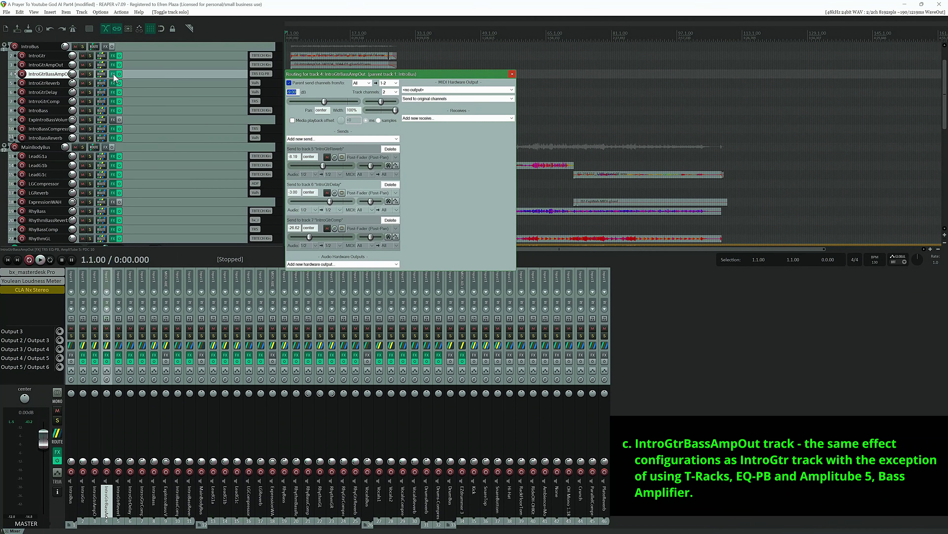
pyautogui.click(113, 74)
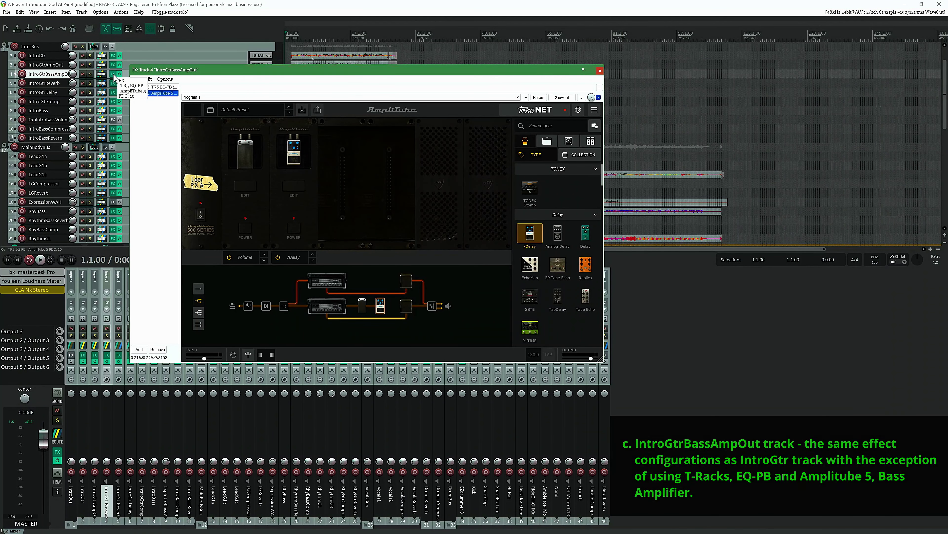
pyautogui.click(113, 74)
# Review the receives of the IntroGtrReverb track and its ValhallaSupermassive plugin, then close the effects chain
pyautogui.click(93, 84)
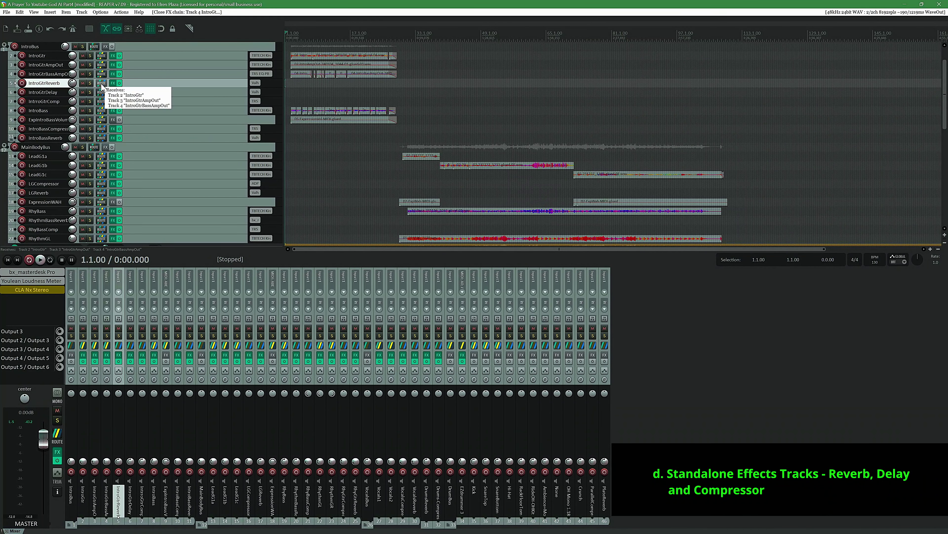
pyautogui.click(101, 83)
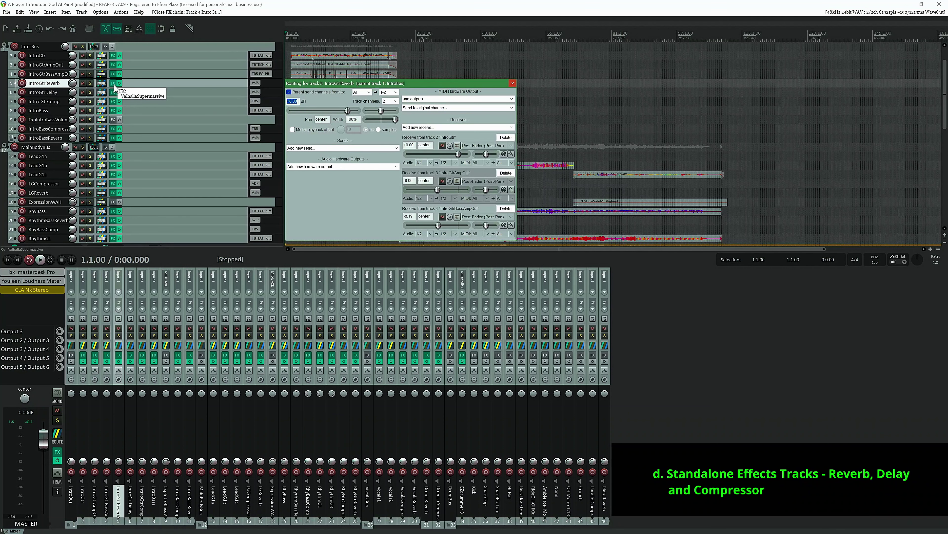
pyautogui.click(113, 83)
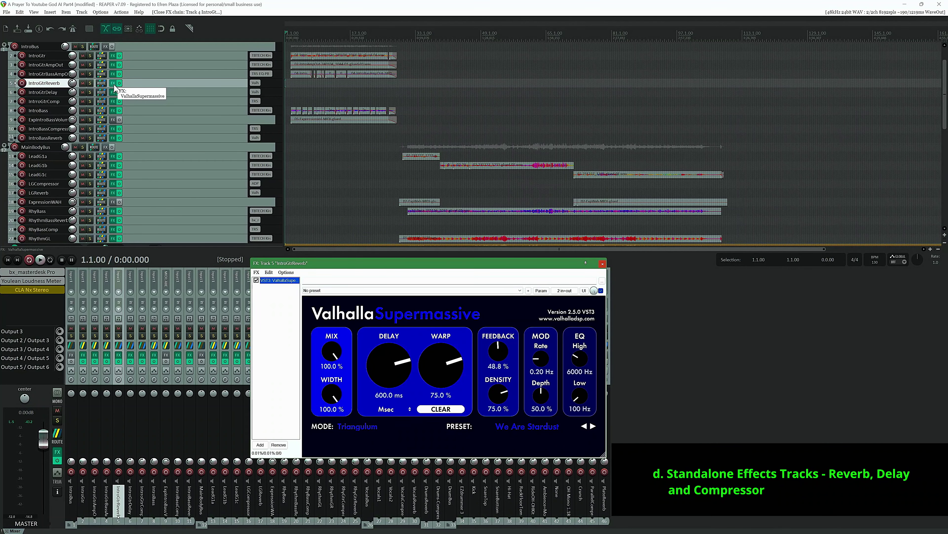
pyautogui.click(113, 83)
# Examine the IntroGtrDelay track's receives and ValhallaDelay settings, then close the effects chain
pyautogui.click(55, 92)
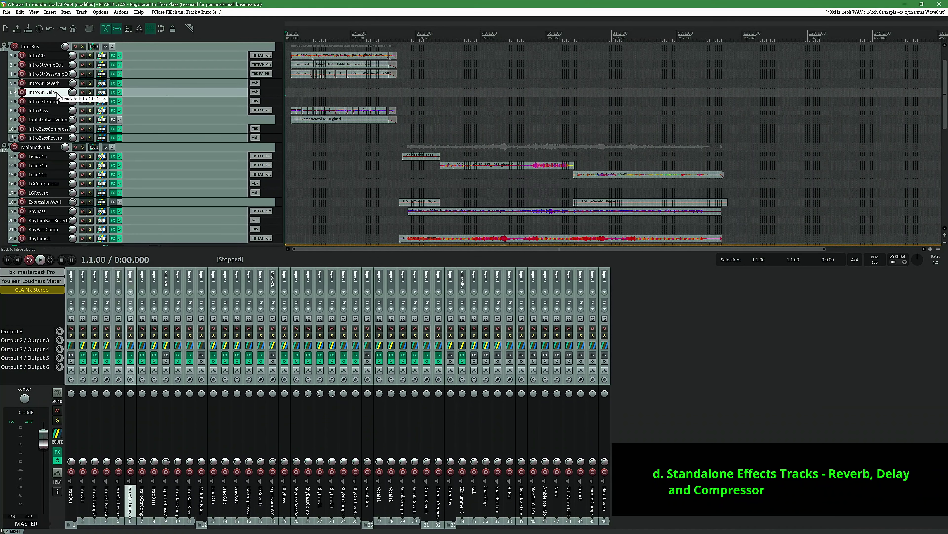
pyautogui.click(101, 93)
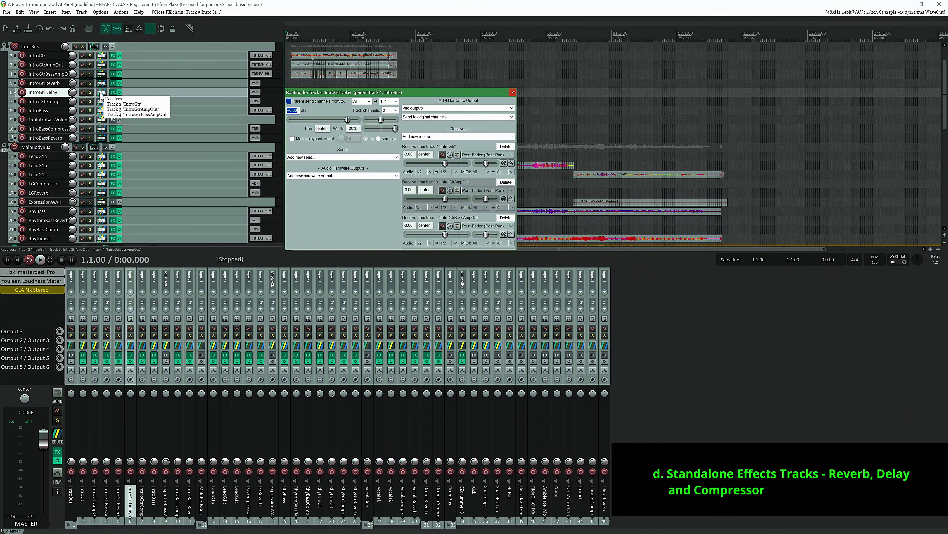
pyautogui.click(113, 92)
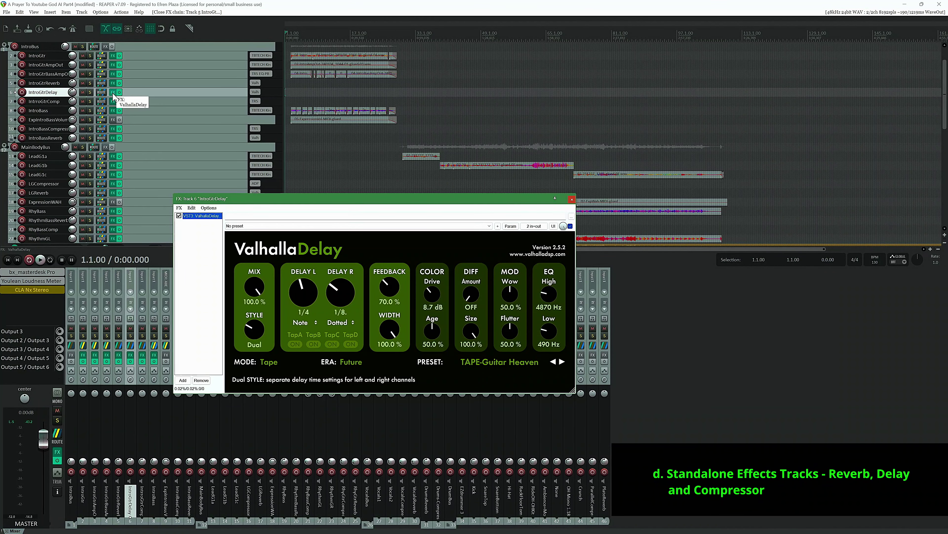
pyautogui.click(112, 91)
# View the IntroGtrComp track's receives and its T-RackS Classic Compressor settings, then close the effects chain
pyautogui.click(57, 101)
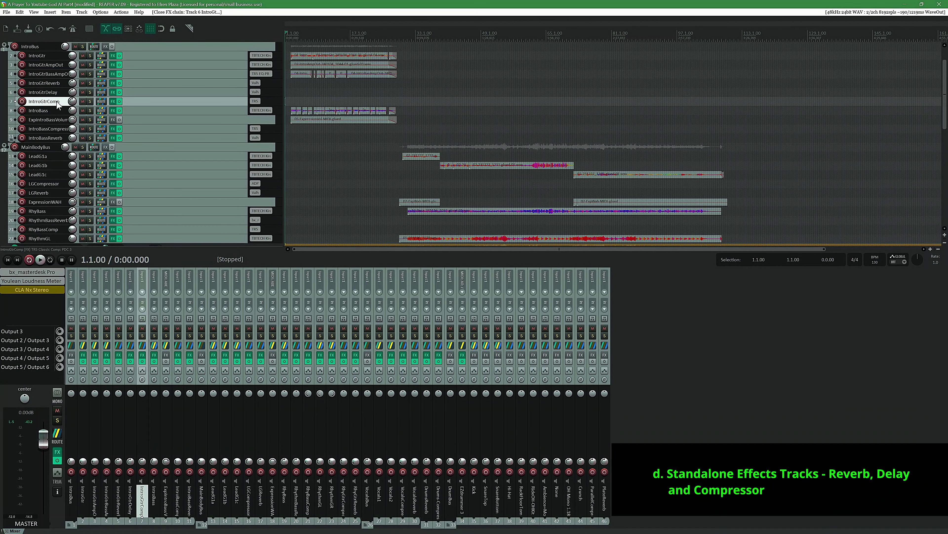
pyautogui.click(100, 103)
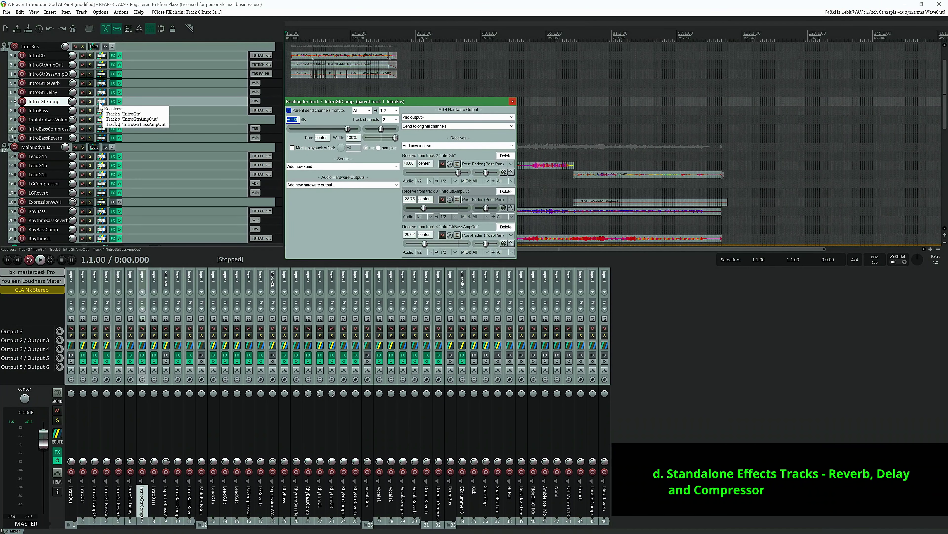
pyautogui.click(113, 101)
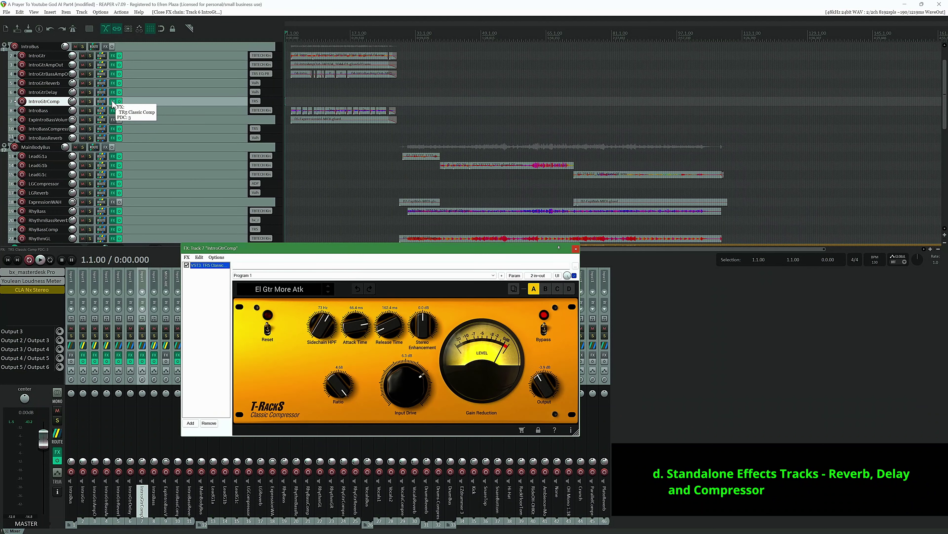
pyautogui.click(113, 102)
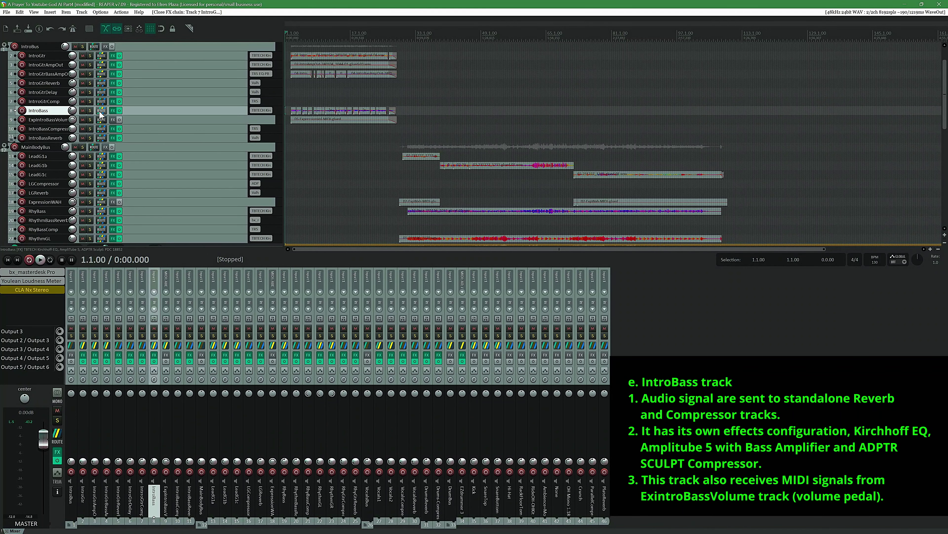
# Inspect the IntroBass track's routing and effects chain, then open the routing of the ExpIntroBassVolume track
pyautogui.click(101, 111)
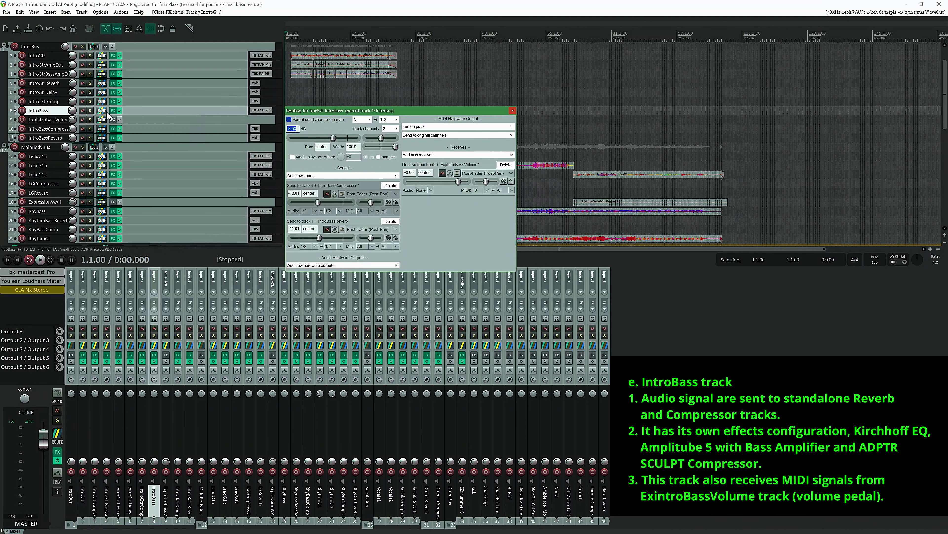
pyautogui.click(113, 111)
pyautogui.click(113, 111)
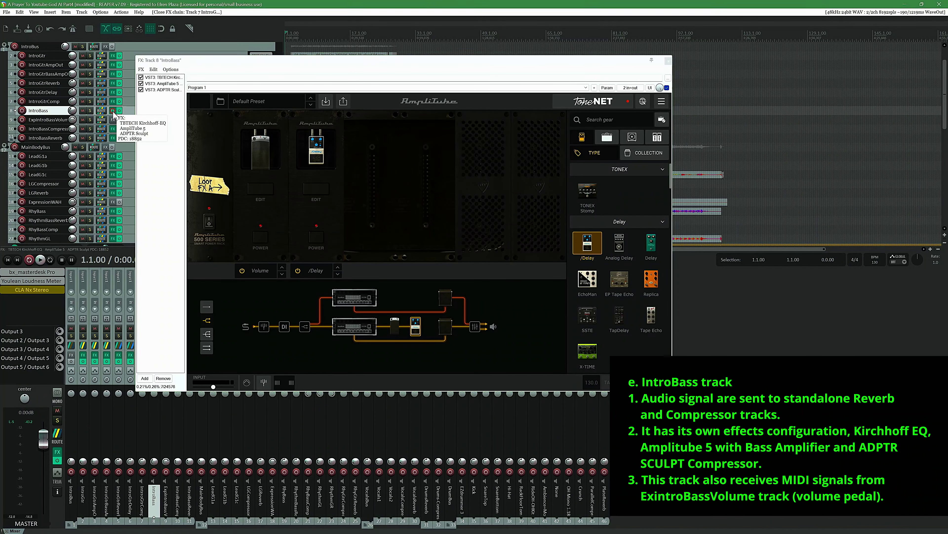
pyautogui.click(113, 111)
pyautogui.click(58, 121)
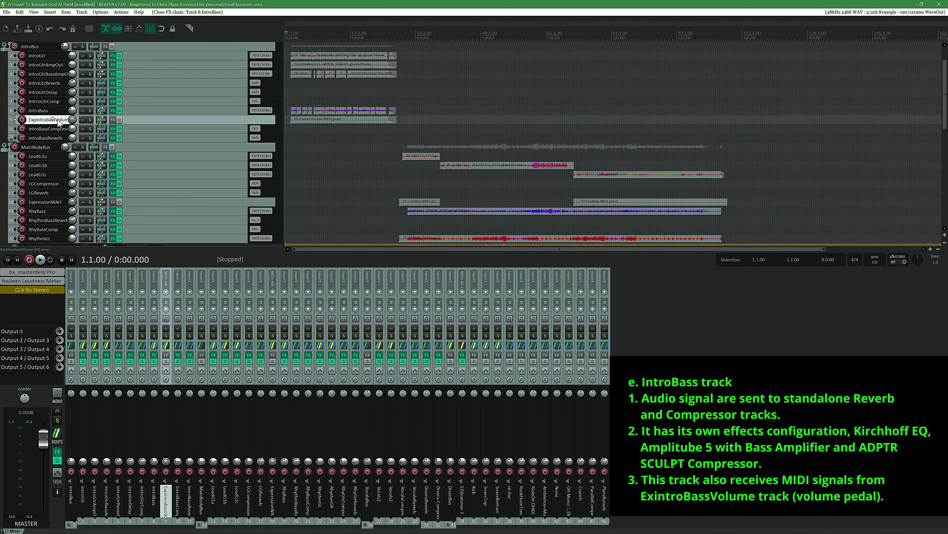
pyautogui.click(101, 120)
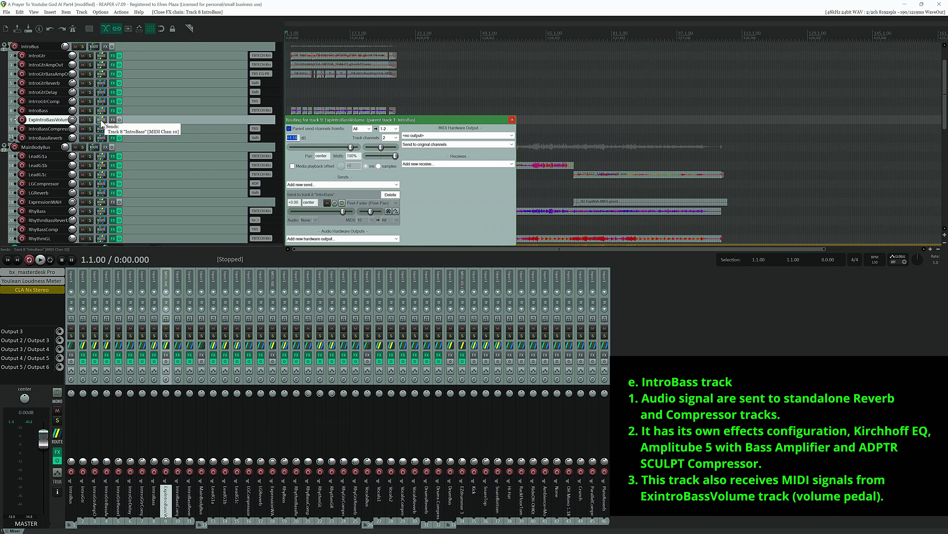
# Check the IntroBassCompressor track's receive and its T-RackS Classic Compressor settings, then close the effects chain
pyautogui.click(59, 130)
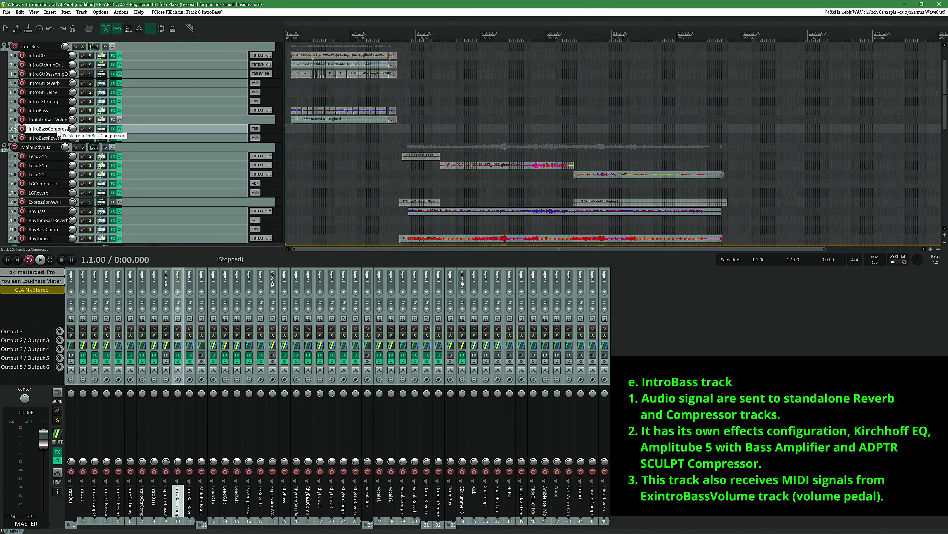
pyautogui.click(101, 128)
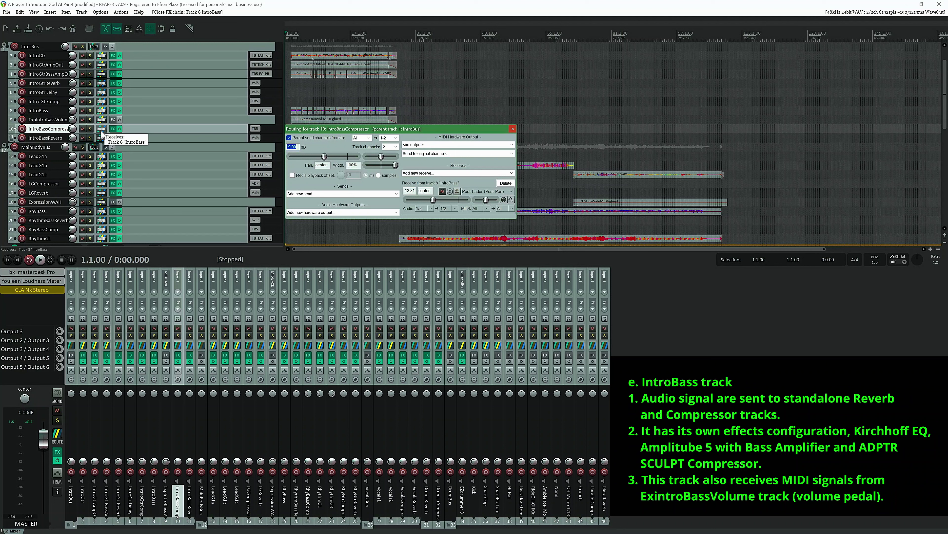
pyautogui.click(113, 129)
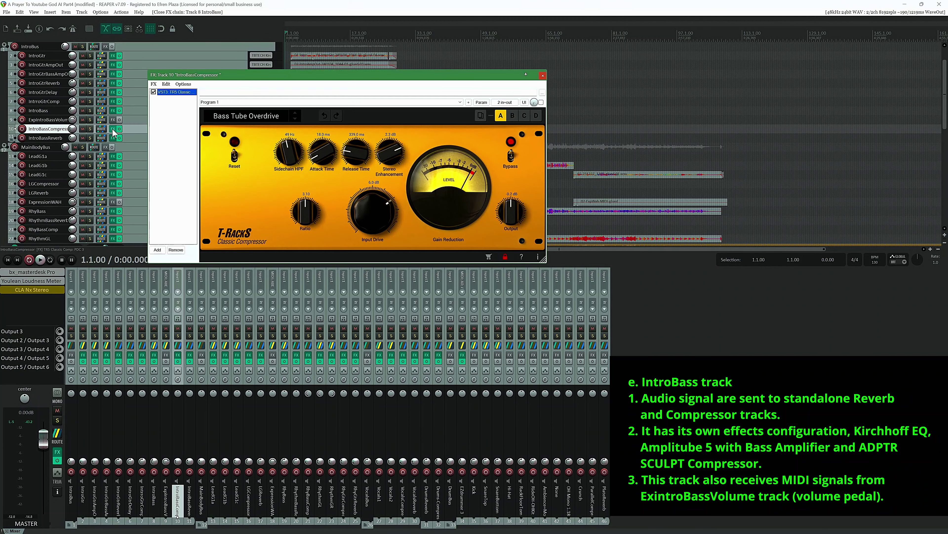
pyautogui.click(113, 129)
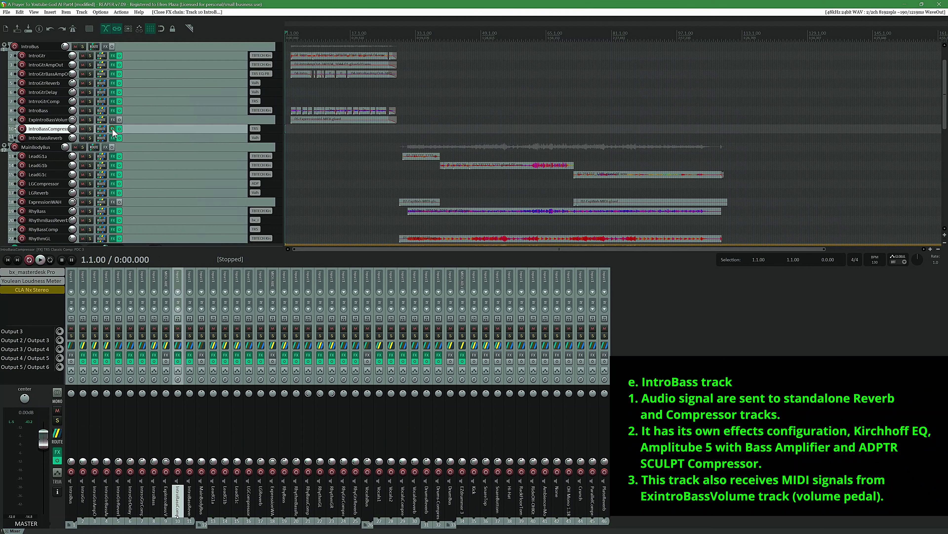
# Check the IntroBassReverb track's receive and its ValhallaDelay settings, then close the effects chain
pyautogui.click(63, 141)
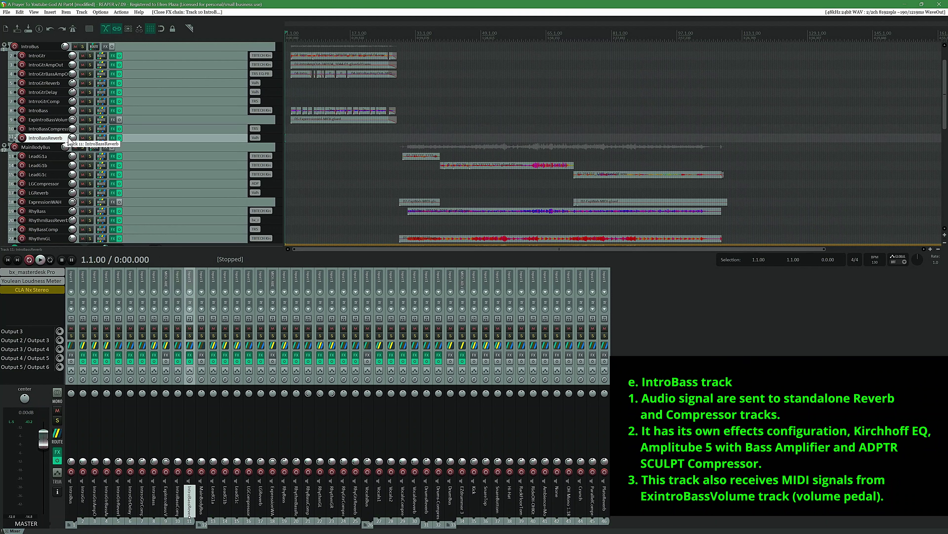
pyautogui.click(101, 138)
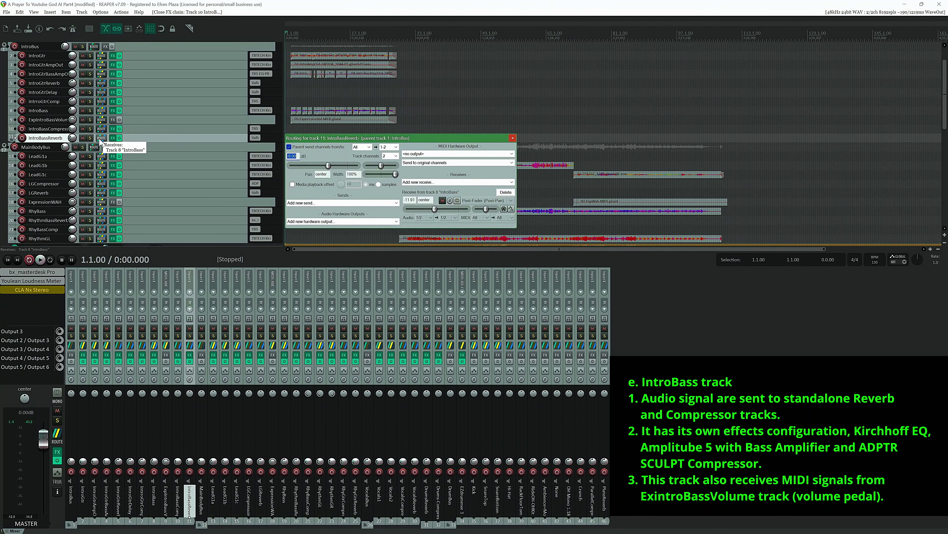
pyautogui.click(113, 138)
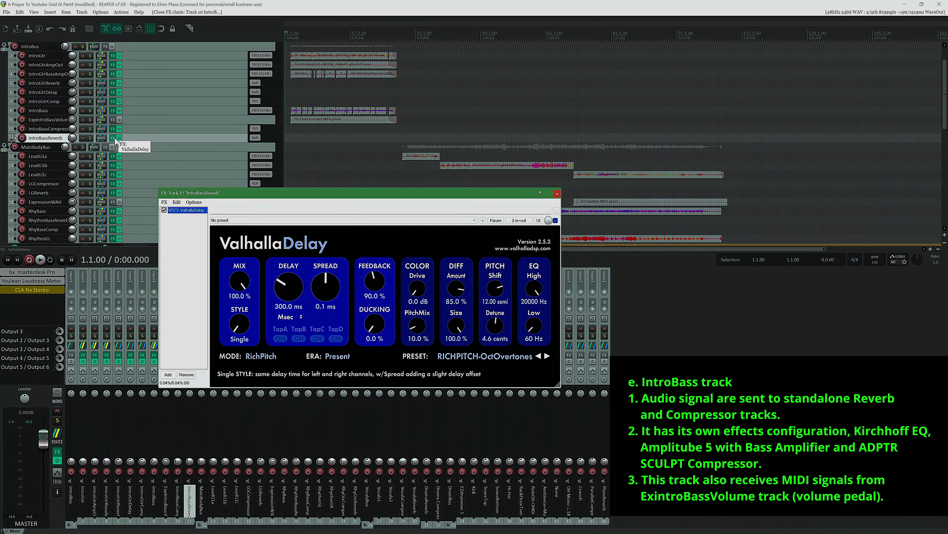
pyautogui.click(113, 138)
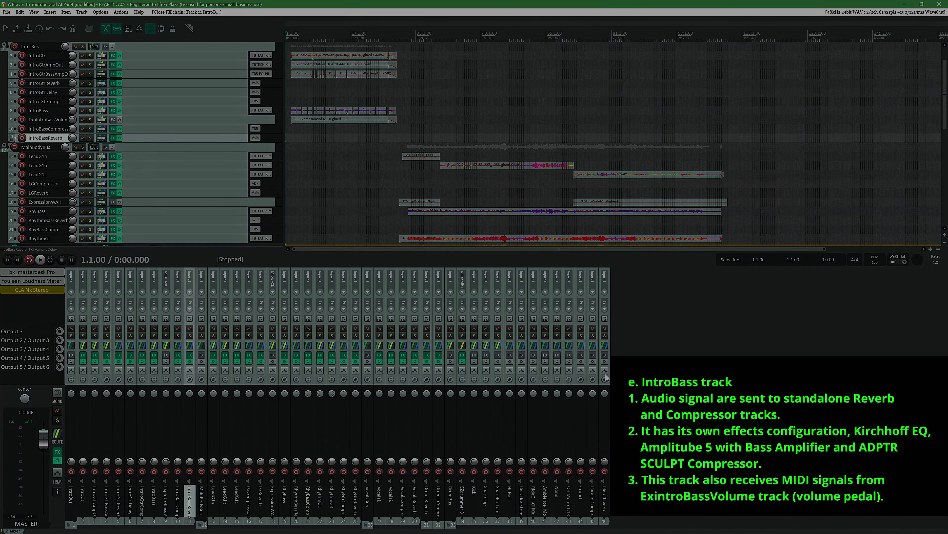
pyautogui.click(873, 526)
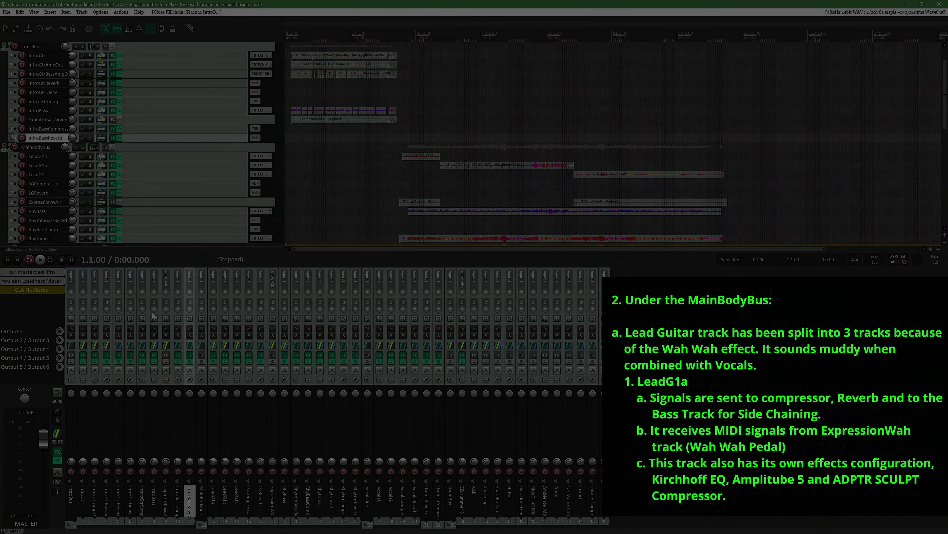
# Move on to the MainBodyBus and inspect the LeadG1a track's sends, receive and AmpliTube 5 effects chain, then close the chain
pyautogui.click(38, 147)
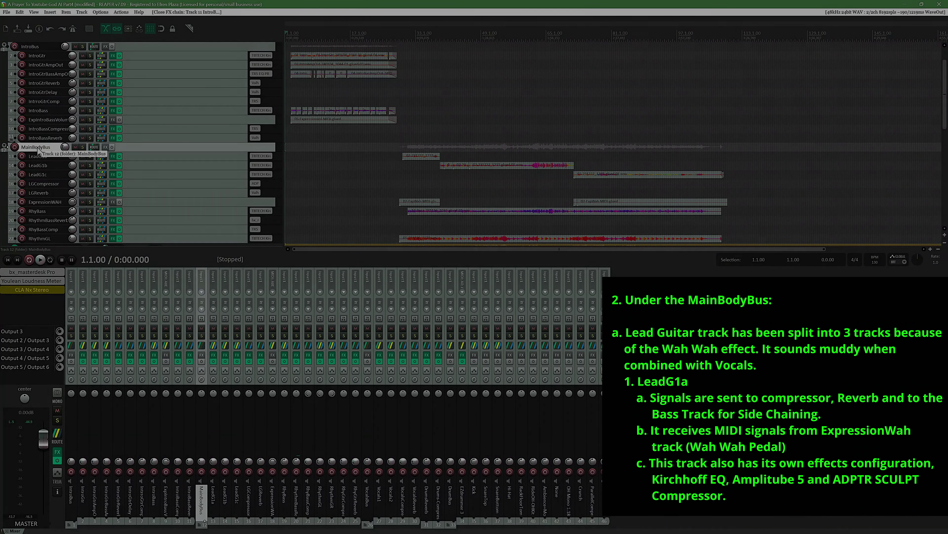
pyautogui.click(94, 147)
pyautogui.click(66, 157)
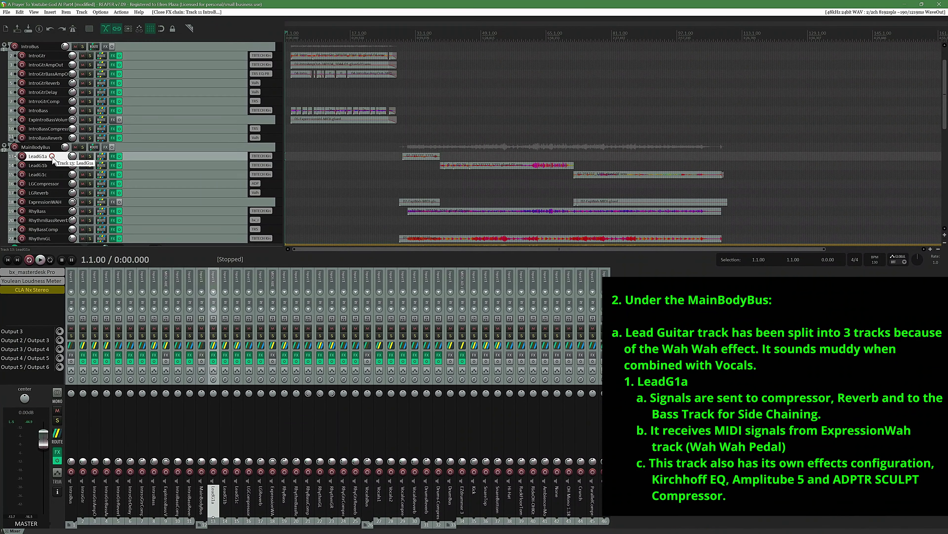
pyautogui.click(99, 157)
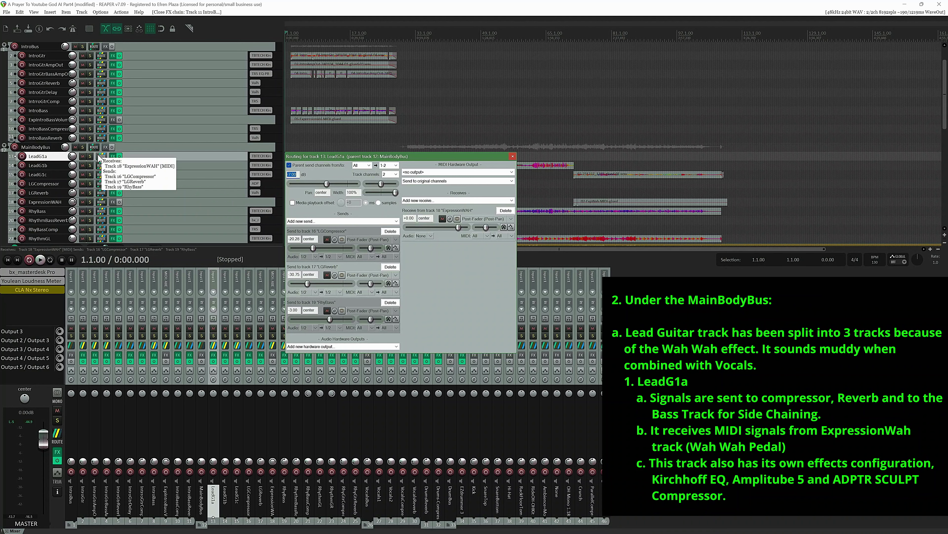
pyautogui.click(113, 156)
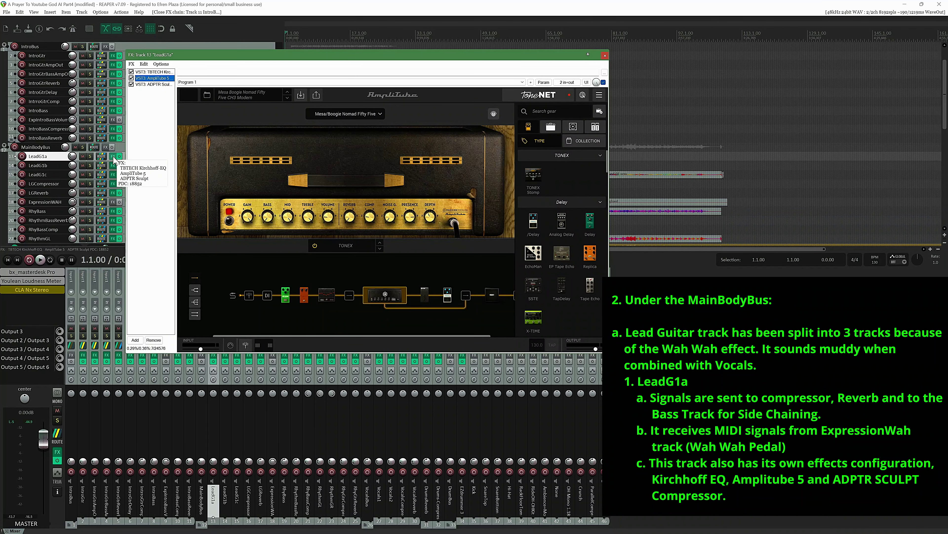
pyautogui.click(113, 157)
# Inspect the LeadG1b track's sends and its effects chain with AmpliTube 5, then close the chain
pyautogui.click(60, 166)
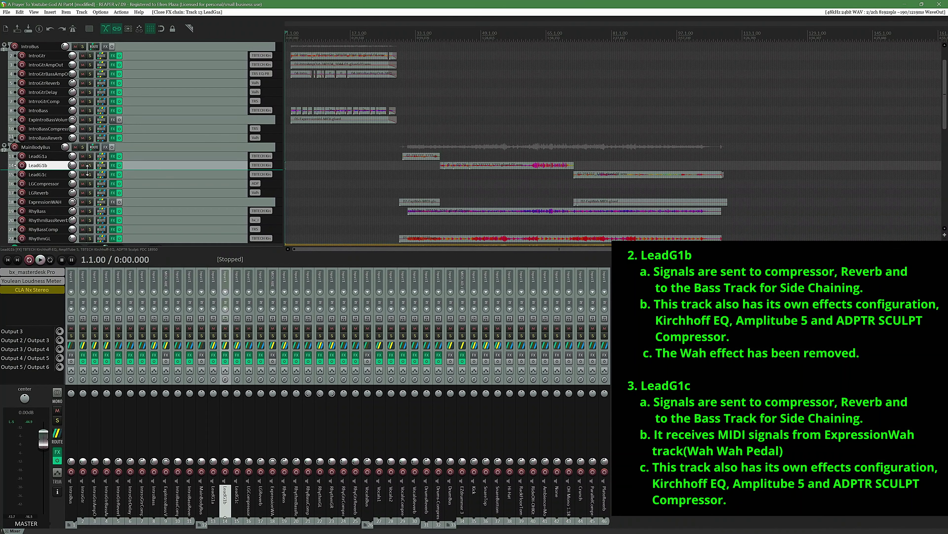
pyautogui.click(101, 166)
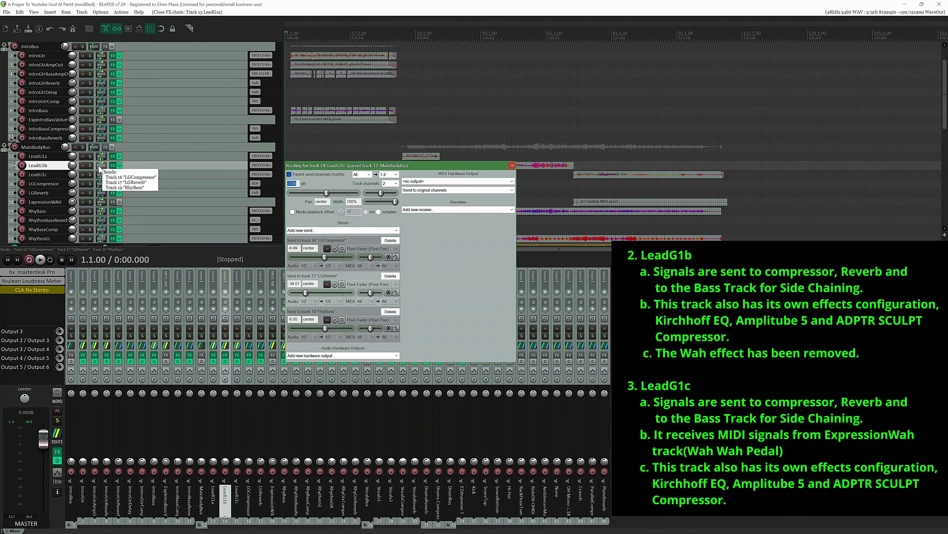
pyautogui.click(101, 167)
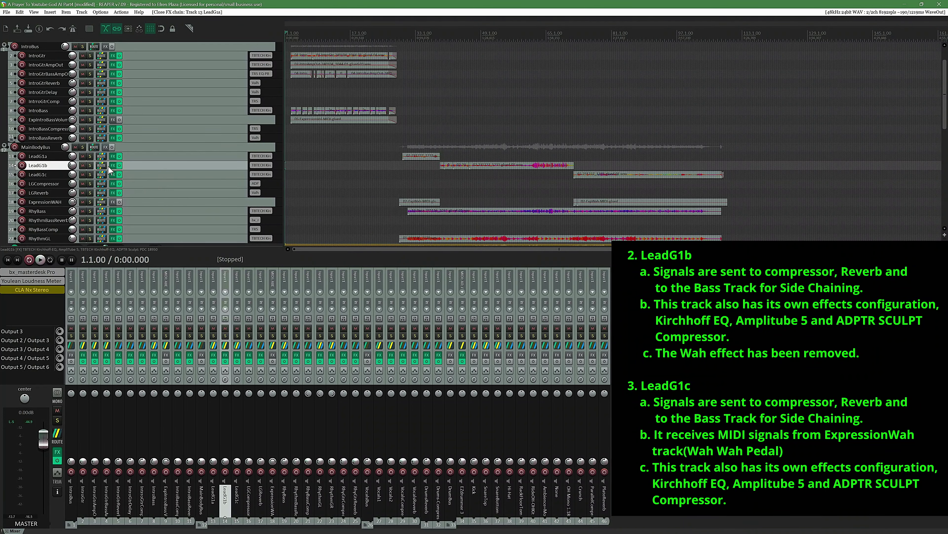
pyautogui.click(112, 165)
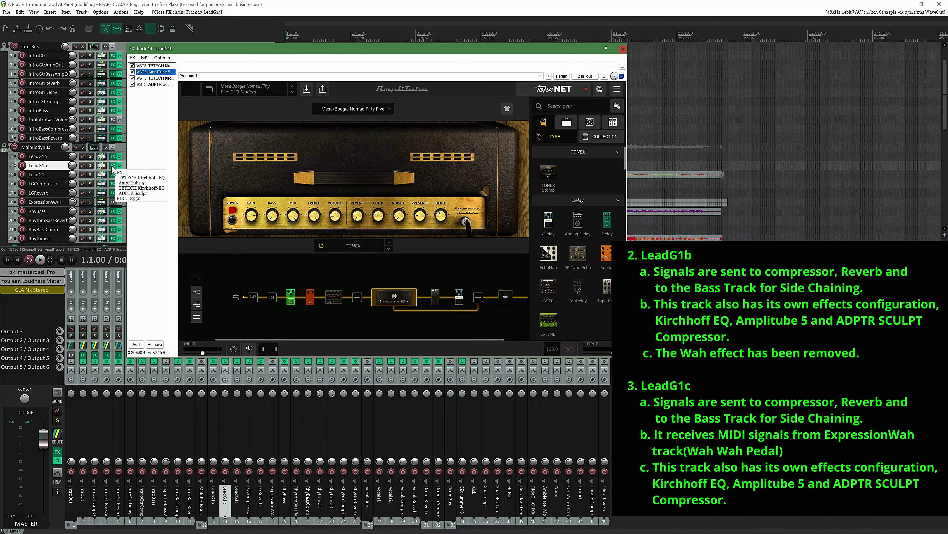
pyautogui.click(112, 166)
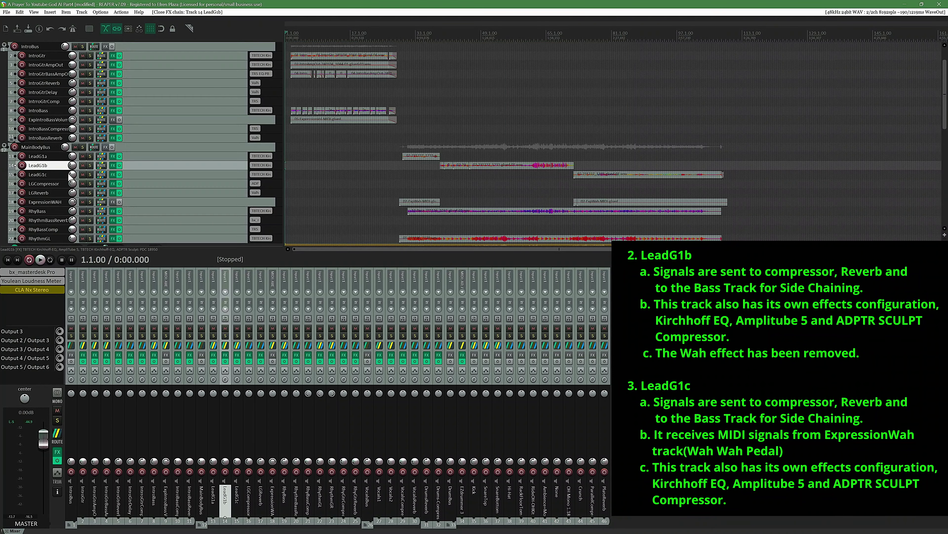
# Review the LeadG1c track's routing and its effects chain with AmpliTube 5, then close the chain
pyautogui.click(90, 176)
pyautogui.click(101, 174)
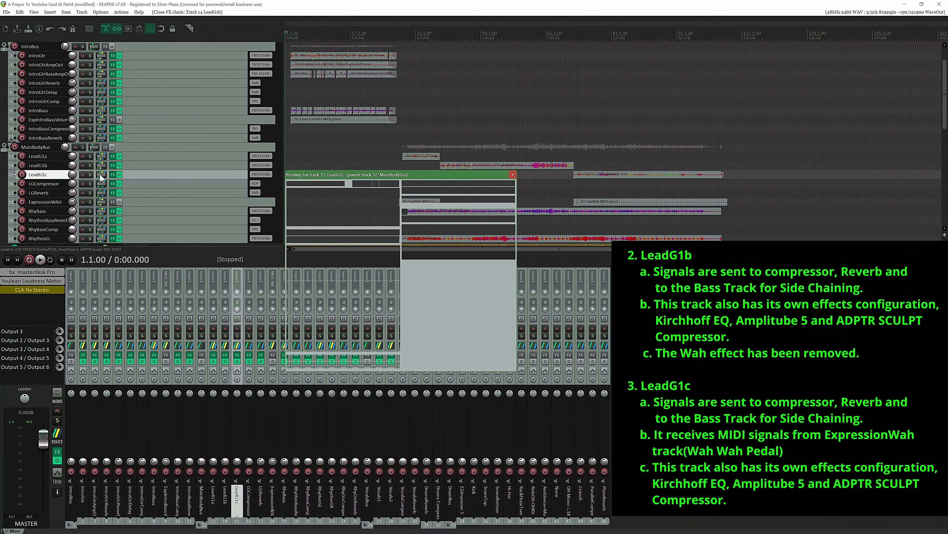
pyautogui.click(113, 175)
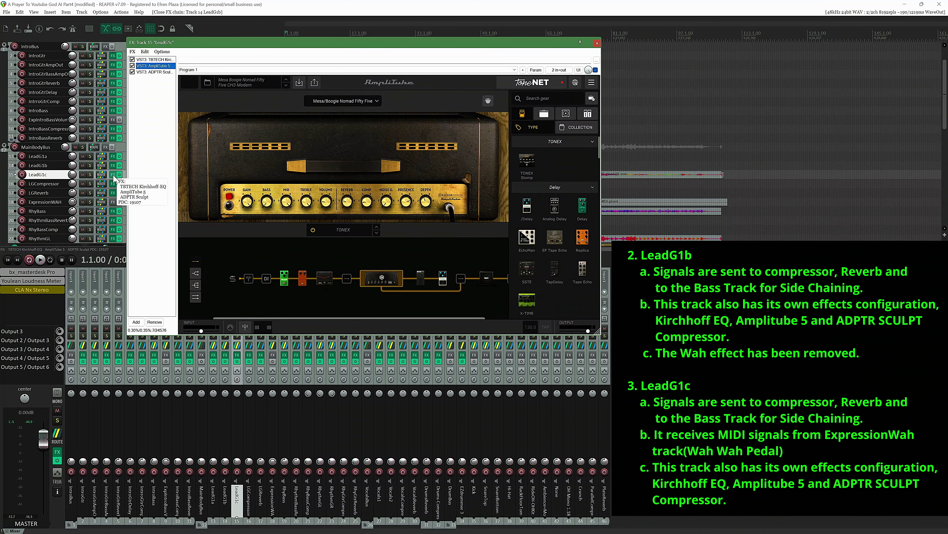
pyautogui.click(113, 175)
# View the LGCompressor track's receives and its ADPTR Sculpt settings, then close the effects chain
pyautogui.click(56, 184)
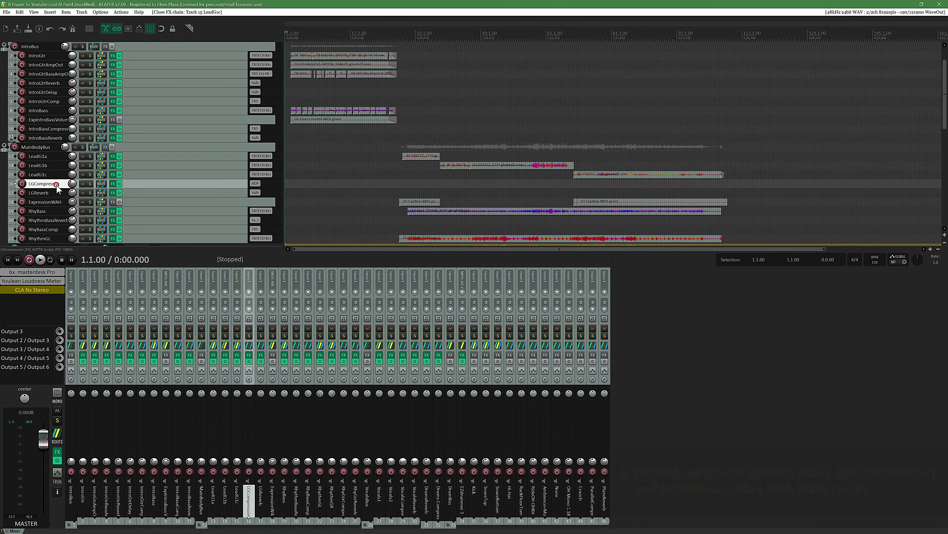
pyautogui.click(101, 184)
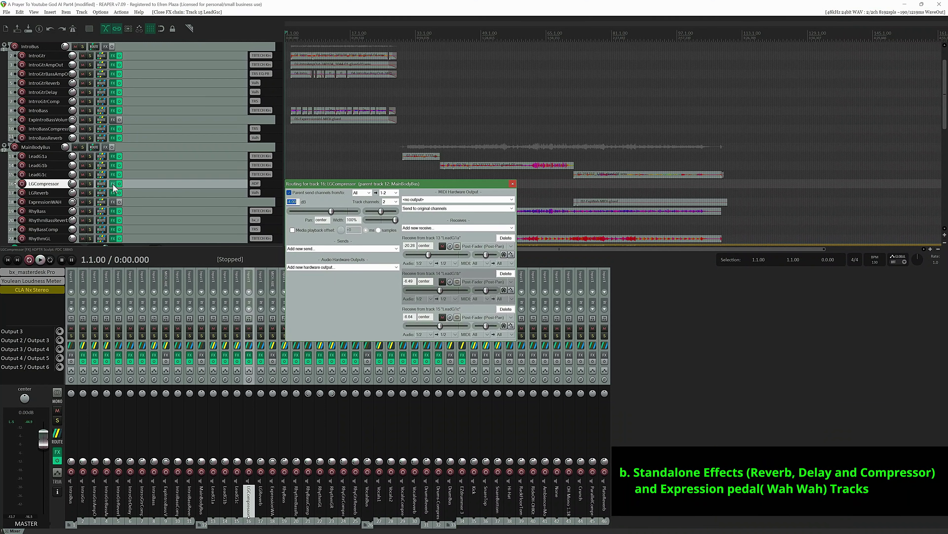
pyautogui.click(113, 184)
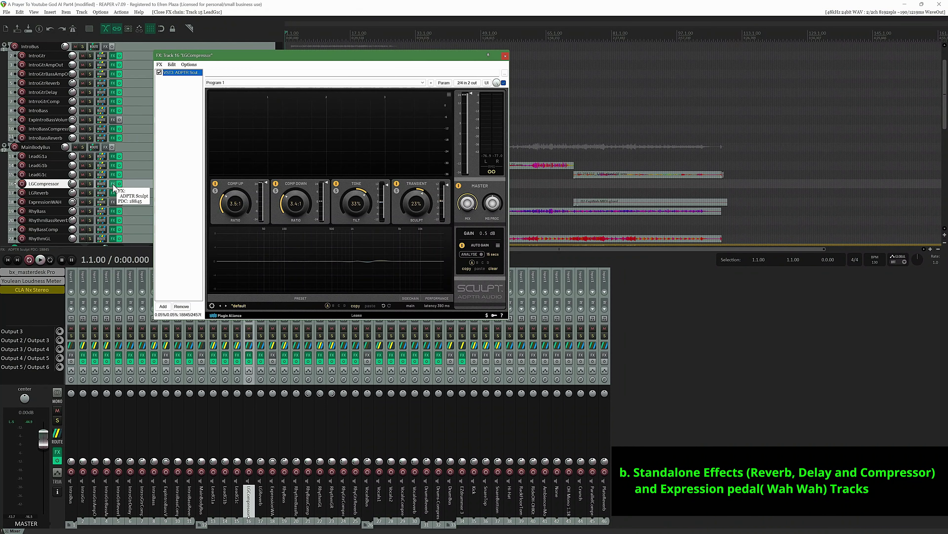
pyautogui.click(113, 184)
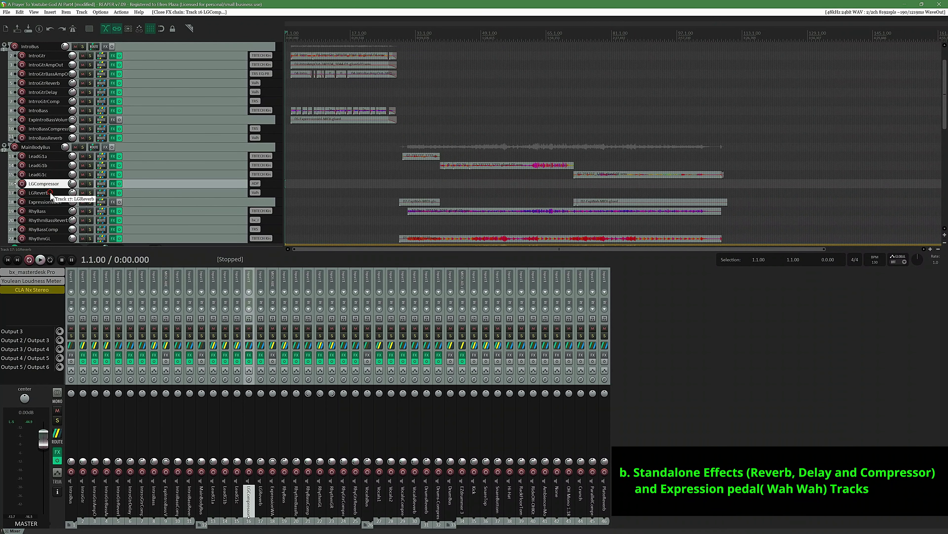
# Examine the LGReverb track's receives and ValhallaSupermassive settings, close its effects chain, then open the routing of the ExpressionWAH track
pyautogui.click(52, 192)
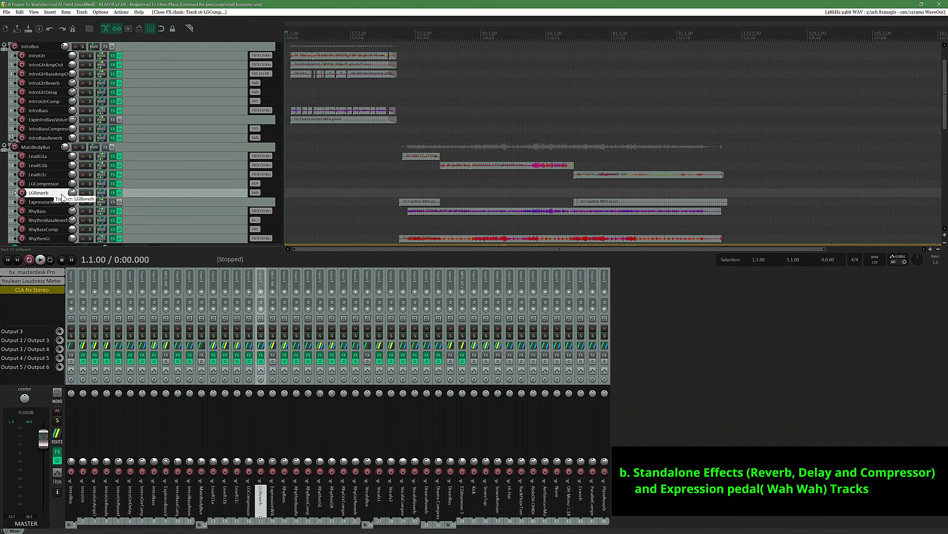
pyautogui.click(101, 192)
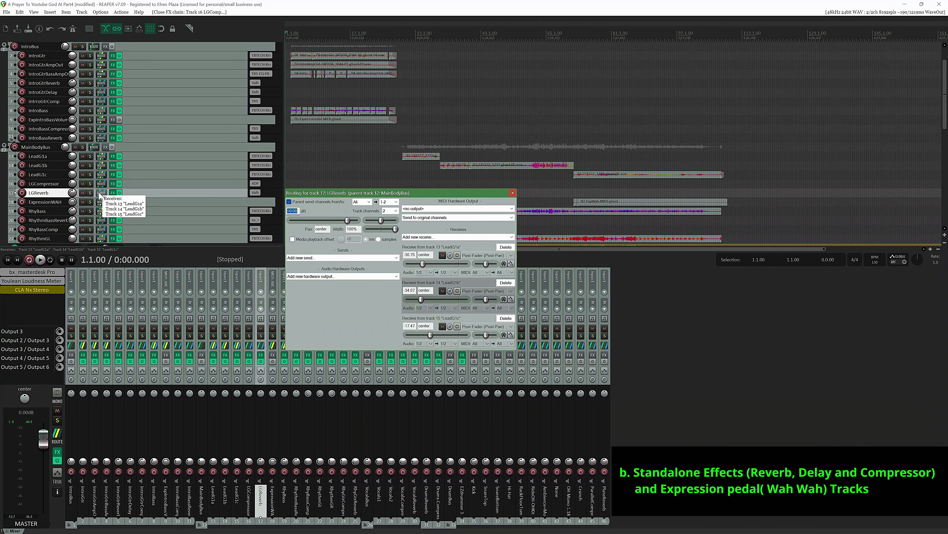
pyautogui.click(100, 192)
pyautogui.click(113, 193)
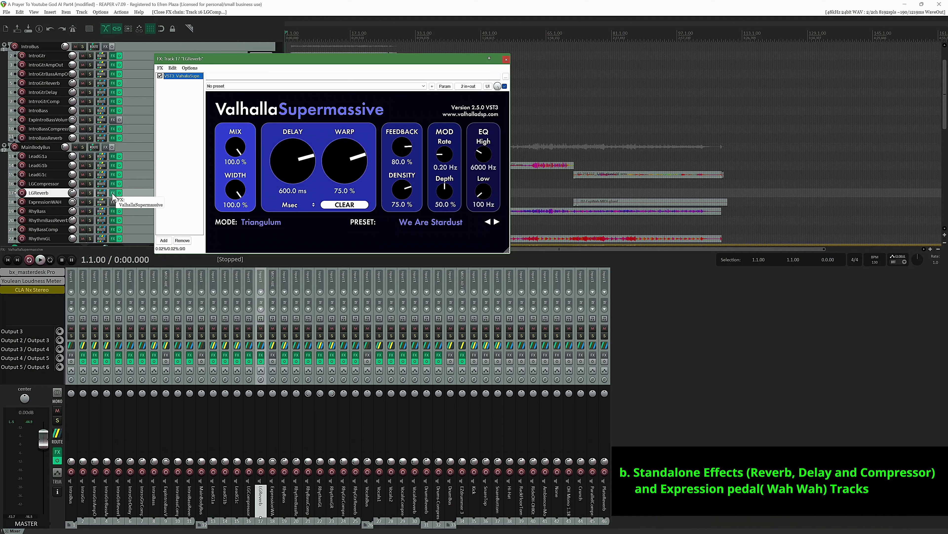
pyautogui.click(113, 192)
pyautogui.click(59, 202)
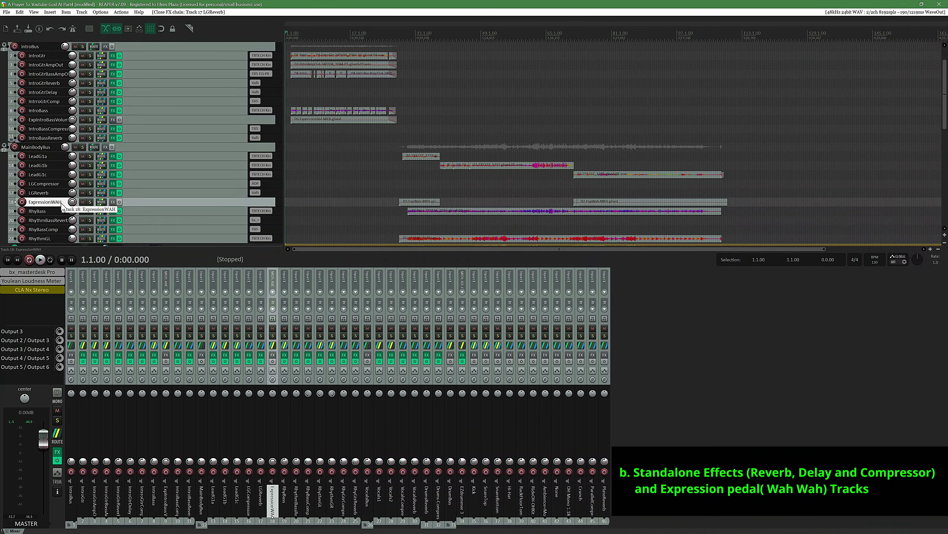
pyautogui.click(102, 202)
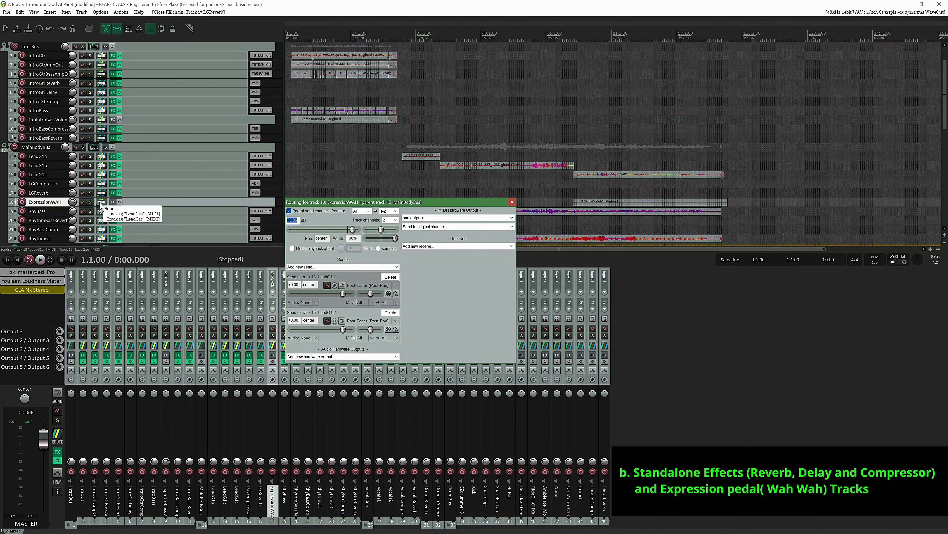
# Inspect the RhyBass track's sends and receives and its AmpliTube 5 effects chain, then close the chain
pyautogui.click(51, 212)
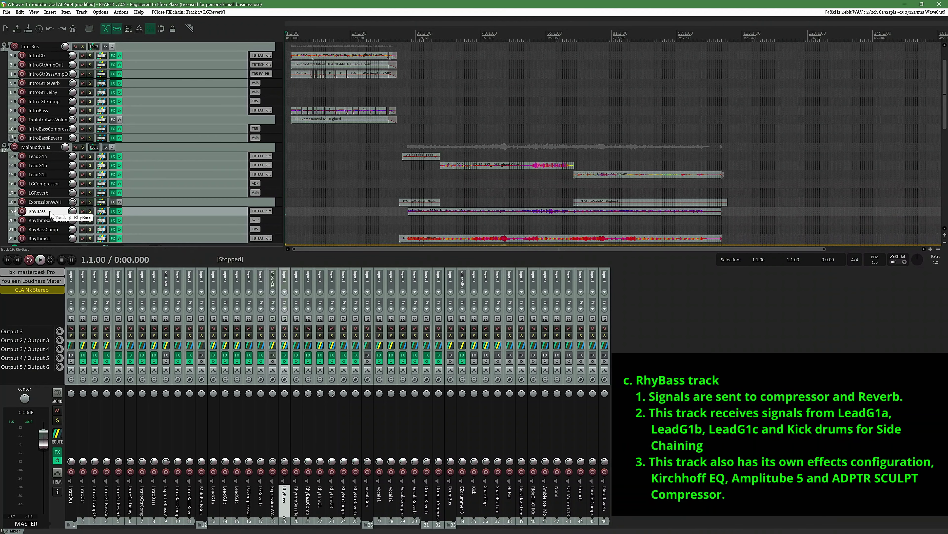
pyautogui.click(101, 211)
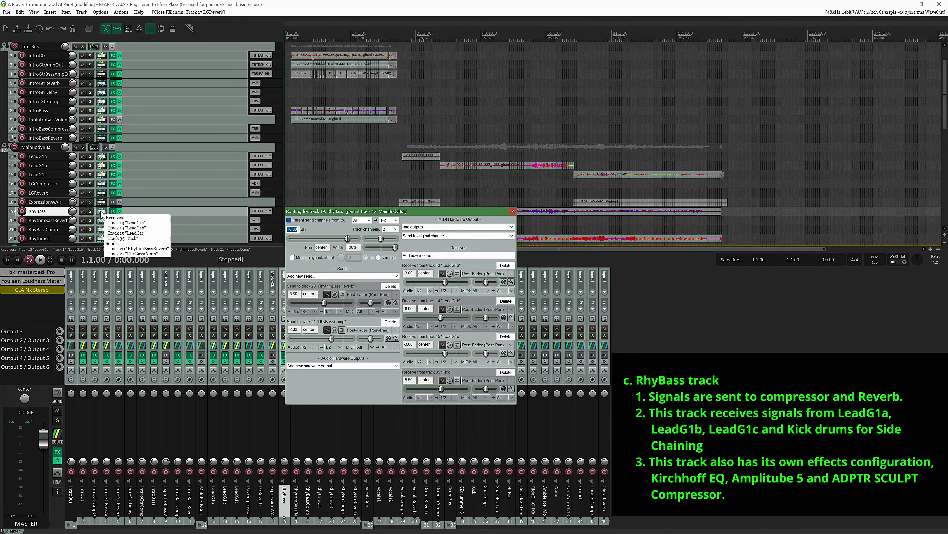
pyautogui.moveTo(113, 213)
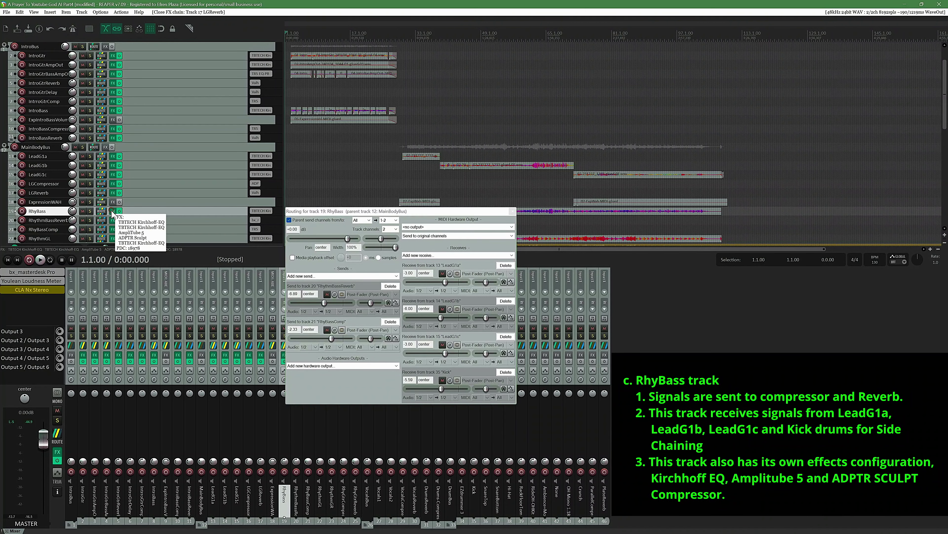
pyautogui.click(113, 212)
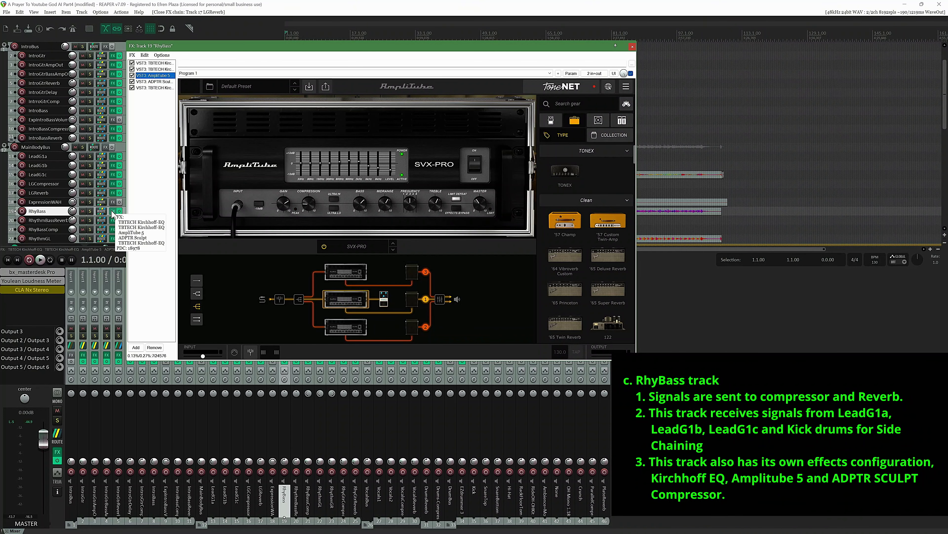
pyautogui.click(113, 212)
pyautogui.click(113, 212)
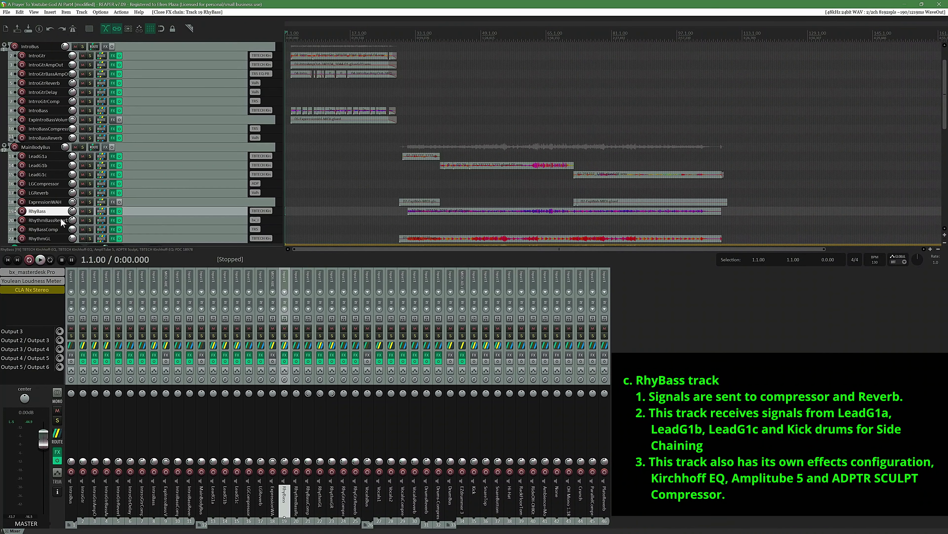
# Check the RhythmBassReverb track's receive and its bx_rooMS reverb settings, then close the effects chain
pyautogui.click(55, 219)
pyautogui.click(99, 220)
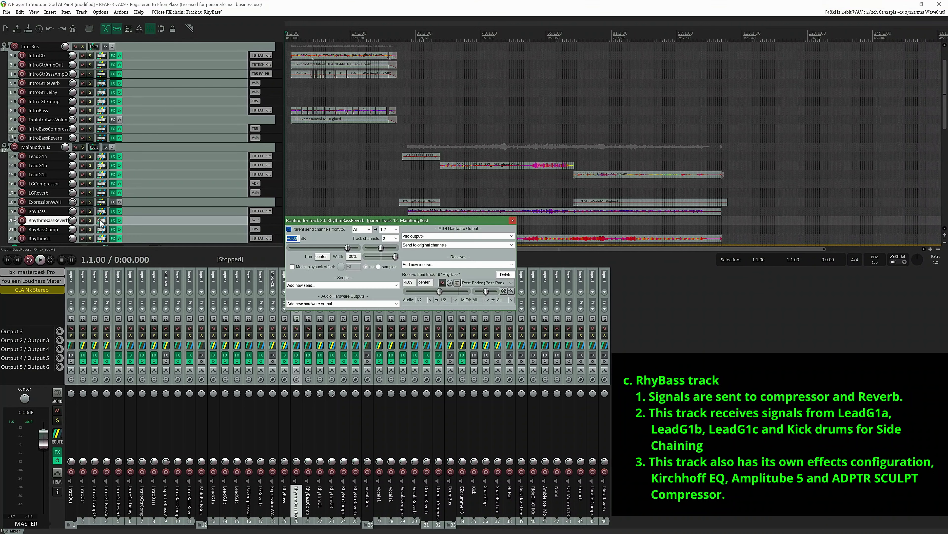
pyautogui.click(113, 220)
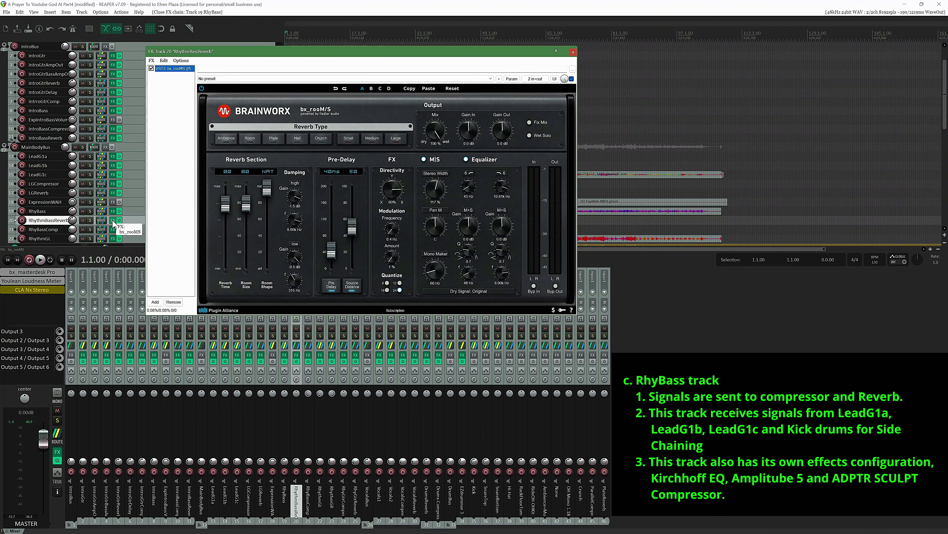
pyautogui.click(113, 220)
# Check the RhyBassComp track's receive and its T-RackS Classic Compressor settings, then close the effects chain
pyautogui.click(75, 231)
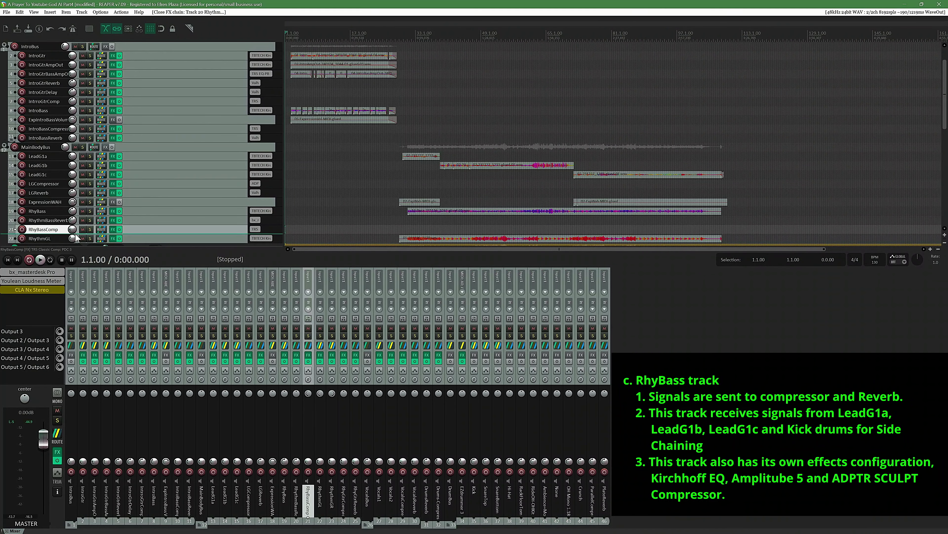
pyautogui.click(102, 230)
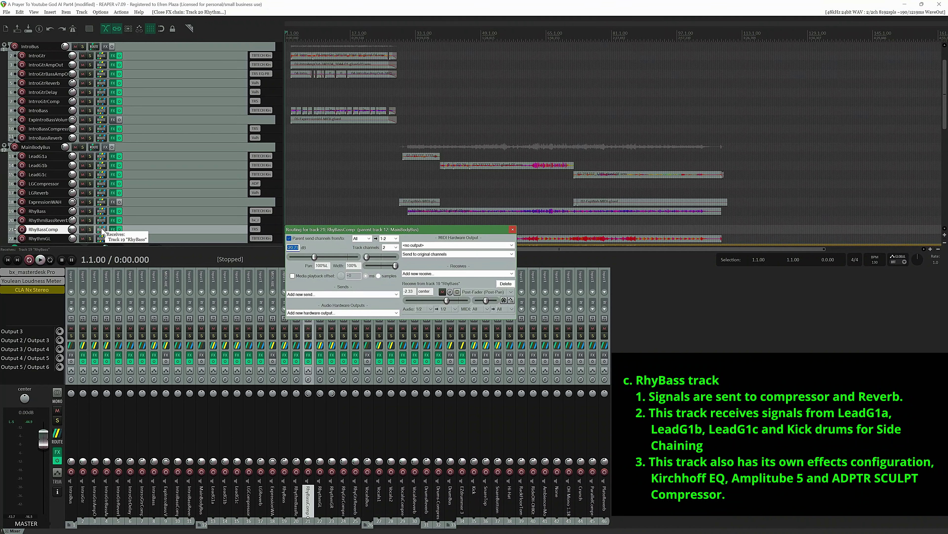
pyautogui.click(113, 230)
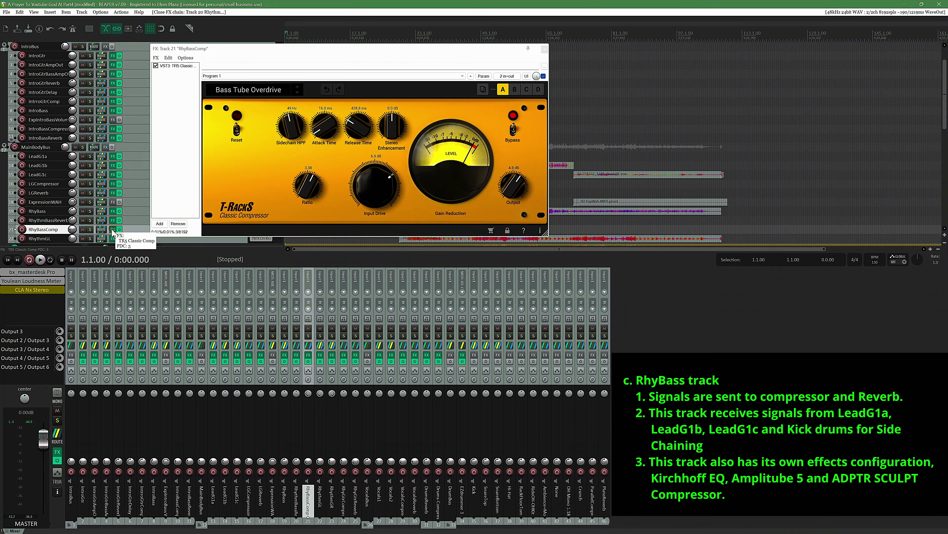
pyautogui.click(113, 230)
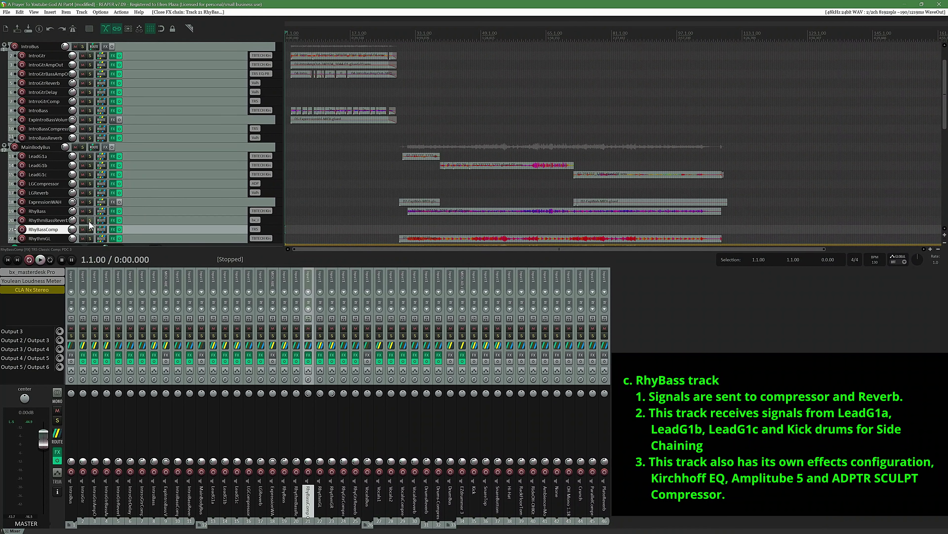
# Inspect the RhythmGL track's sends and receives and its AmpliTube 5 amp settings, then close the effects chain
pyautogui.scroll(-4, 89, 220)
pyautogui.scroll(-4, 89, 218)
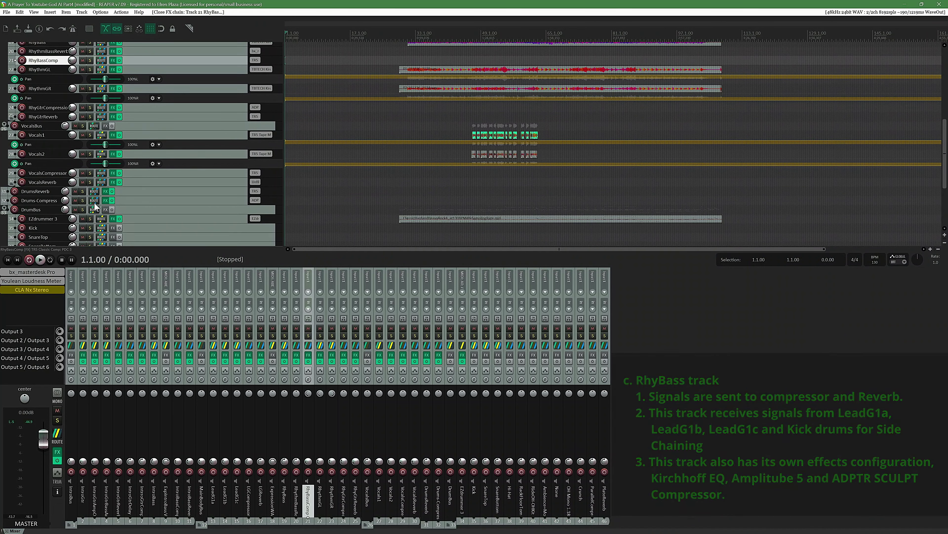
pyautogui.click(46, 68)
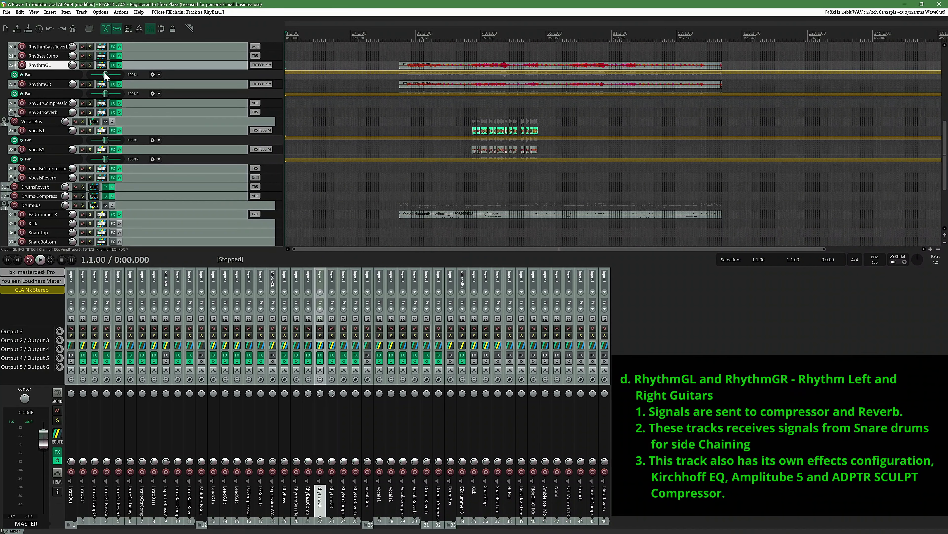
pyautogui.click(102, 66)
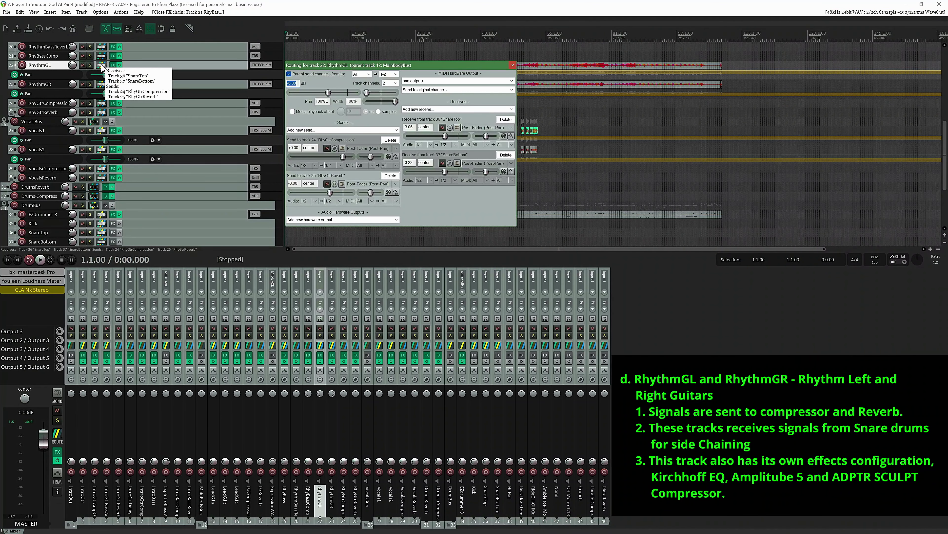
pyautogui.click(113, 66)
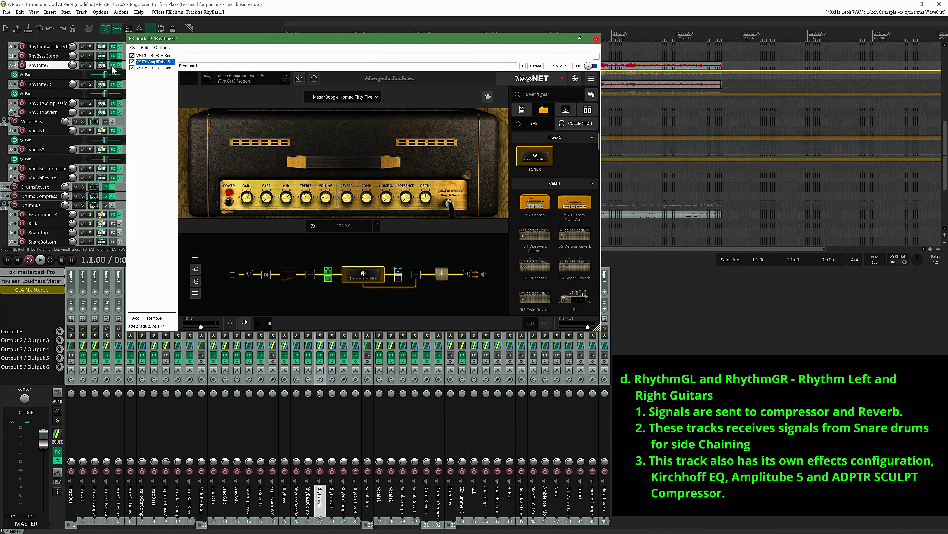
pyautogui.click(111, 65)
# Inspect the RhythmGR track's routing and its AmpliTube 5 effects chain, then close the chain
pyautogui.click(58, 85)
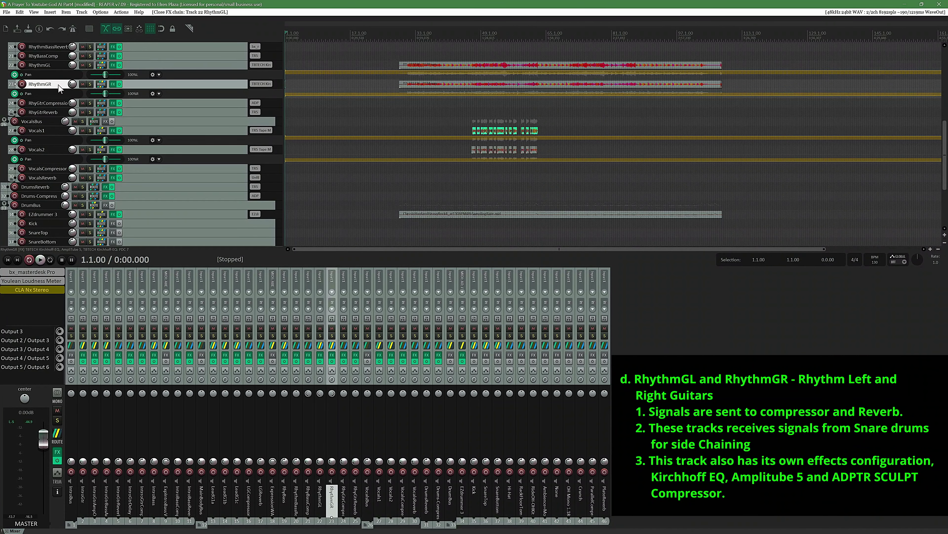
pyautogui.click(102, 85)
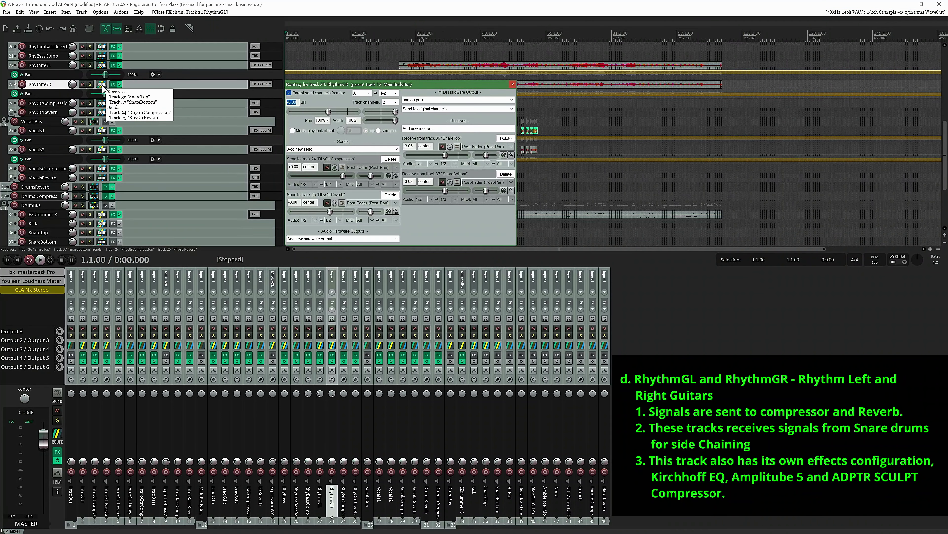
pyautogui.click(102, 85)
pyautogui.click(112, 84)
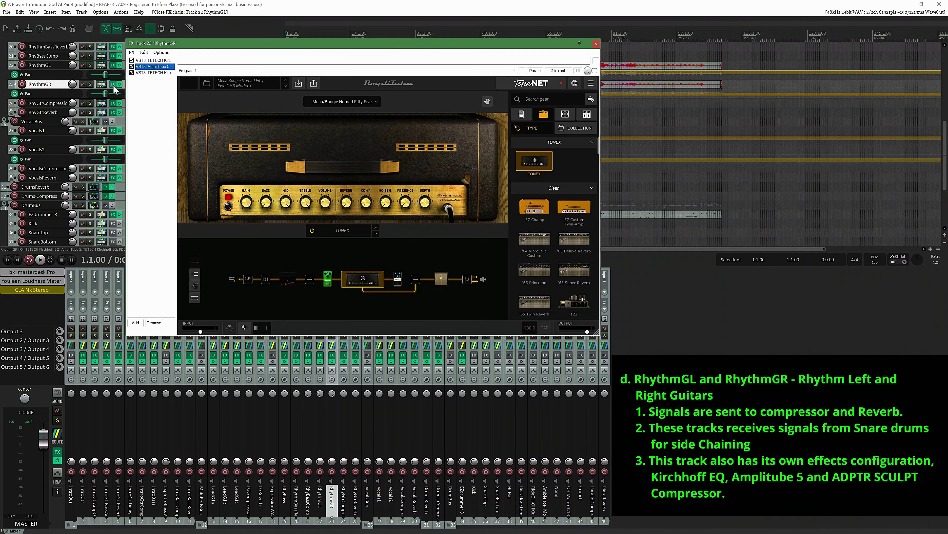
pyautogui.click(114, 87)
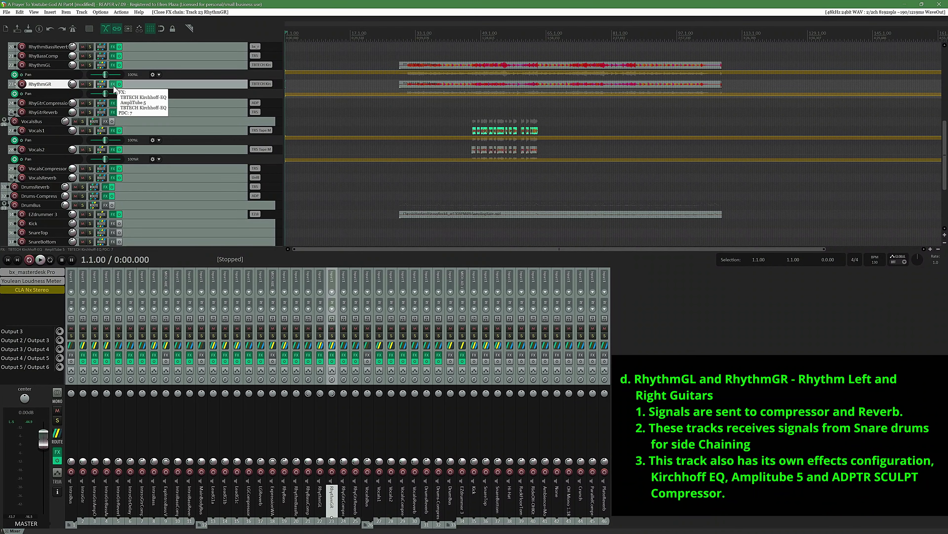
# View the RhyGtrCompression track's receives and its ADPTR Sculpt compressor settings, then close the effects chain
pyautogui.click(53, 106)
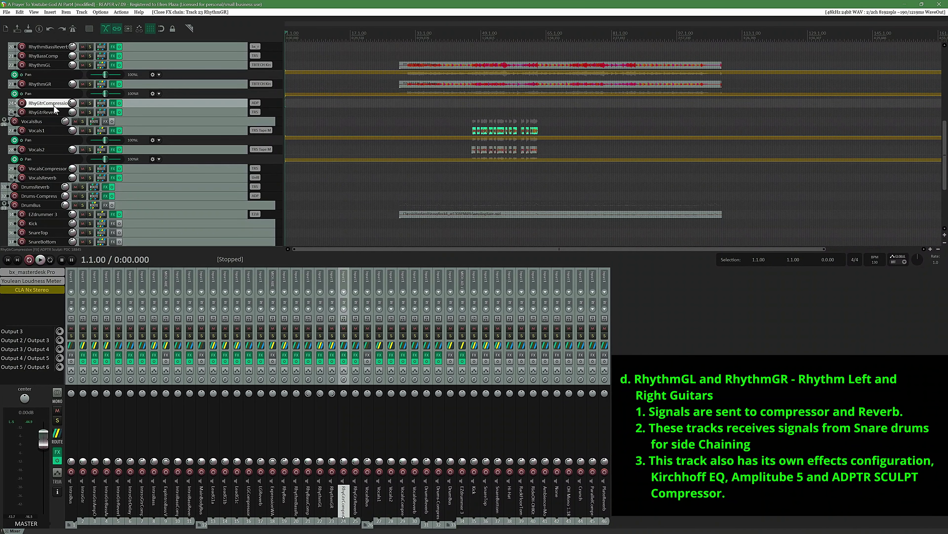
pyautogui.click(102, 104)
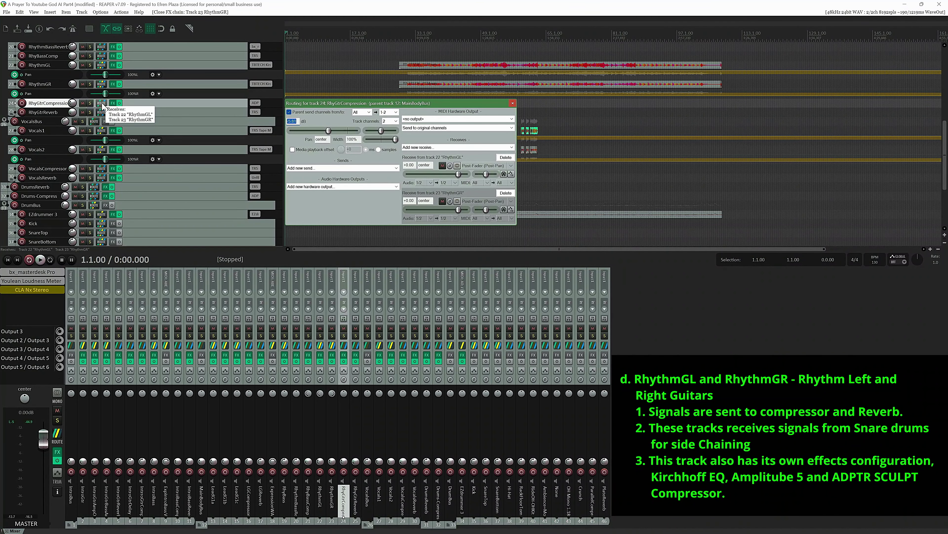
pyautogui.click(103, 105)
pyautogui.click(114, 103)
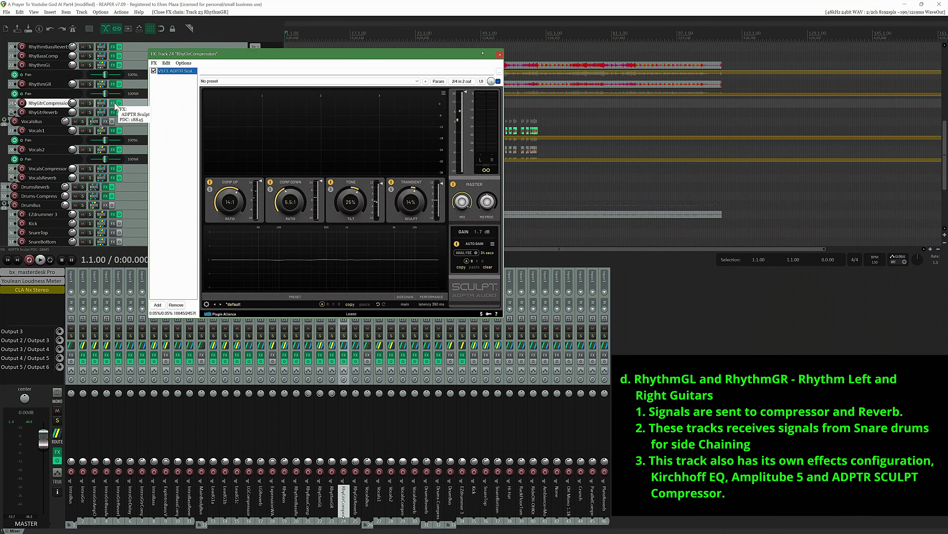
pyautogui.click(114, 103)
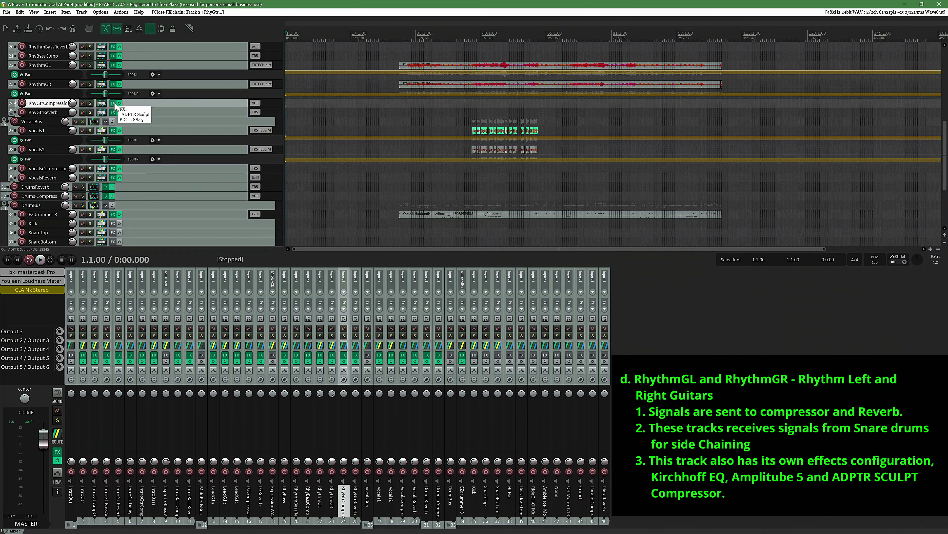
# Check the RhyGtrReverb track's receives and its T-RackS Fame Studio Reverb settings, then close the effects chain
pyautogui.click(57, 113)
pyautogui.click(101, 112)
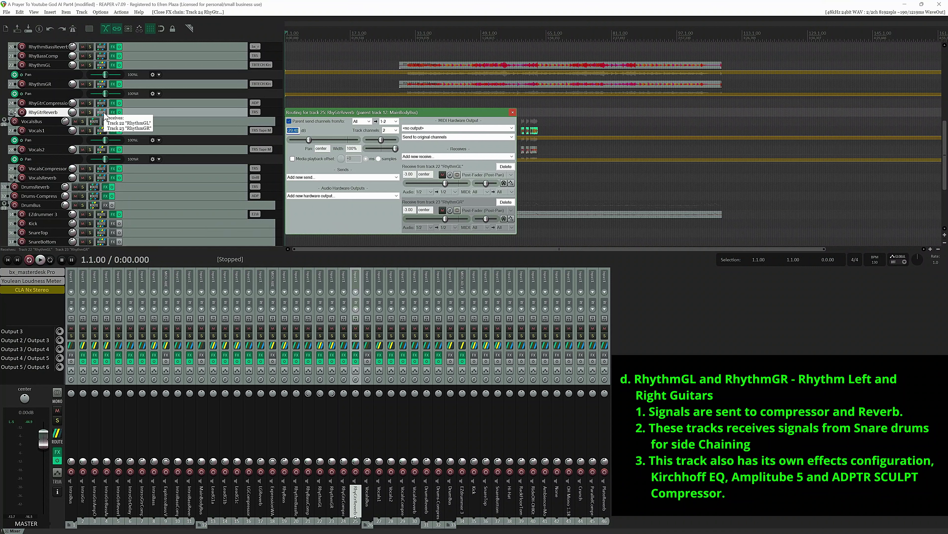
pyautogui.click(101, 112)
pyautogui.click(113, 112)
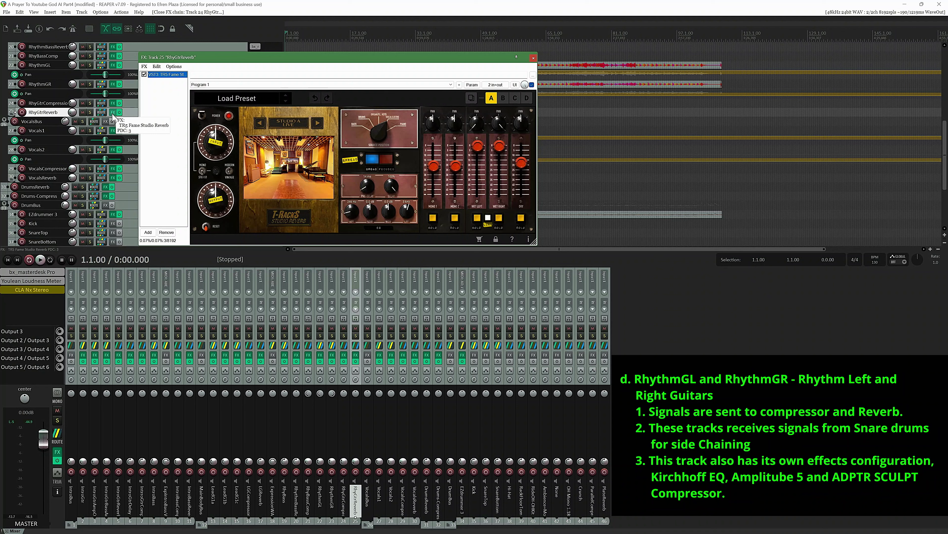
pyautogui.click(113, 115)
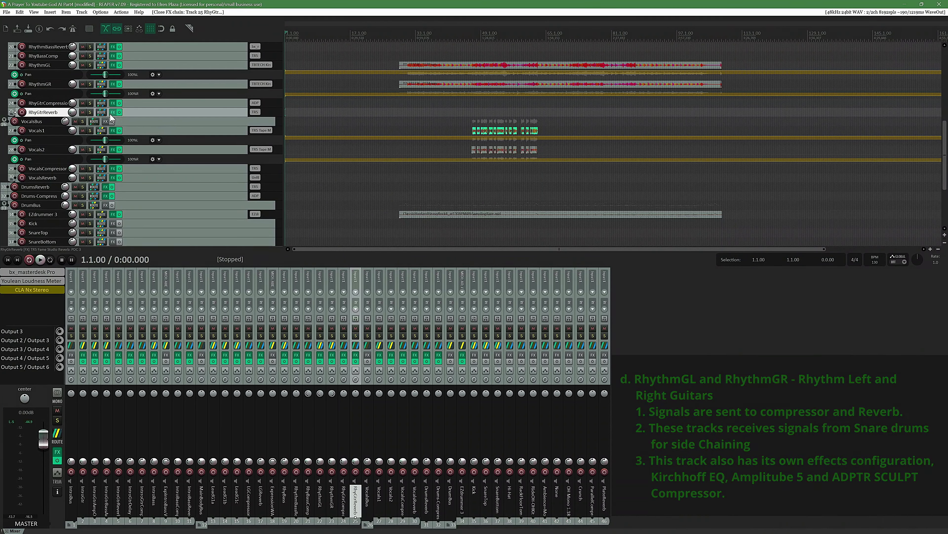
# Select the VocalsBus, then examine the Vocals1 track's sends and its Tape Machine 24, Silk Vocal and ADPTR Sculpt effects
pyautogui.click(49, 123)
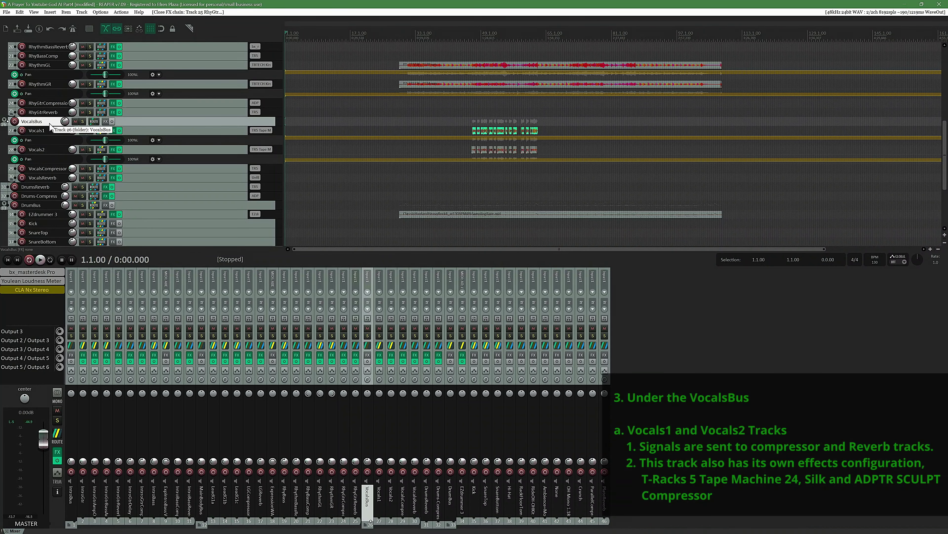
pyautogui.click(93, 121)
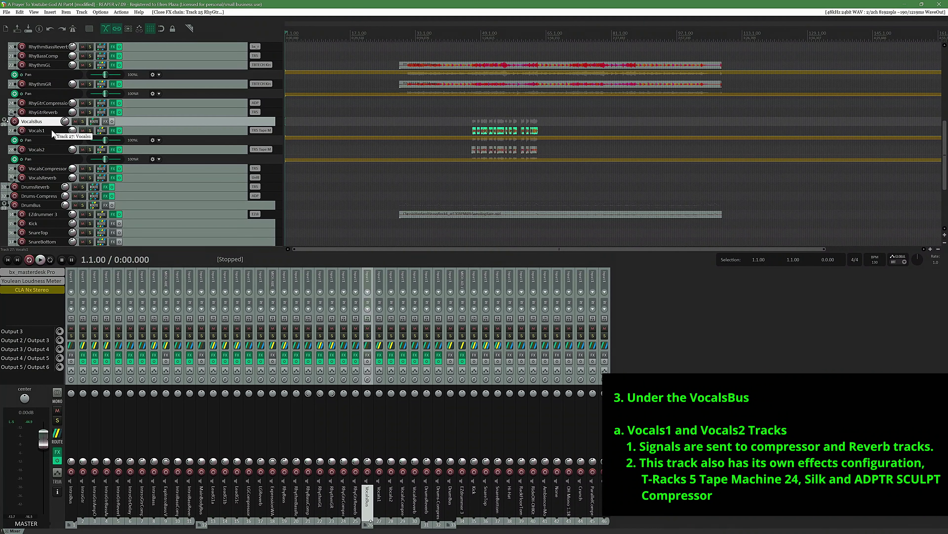
pyautogui.click(59, 133)
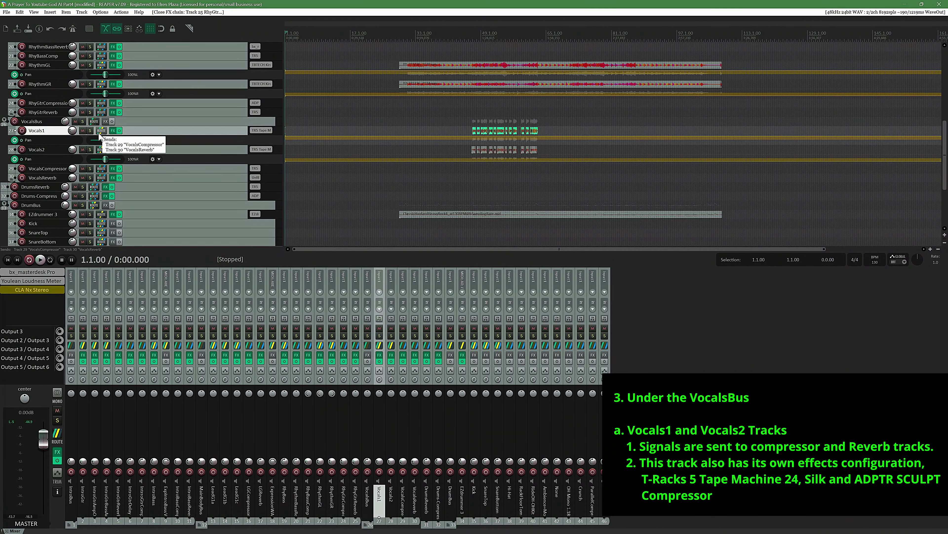
pyautogui.click(99, 132)
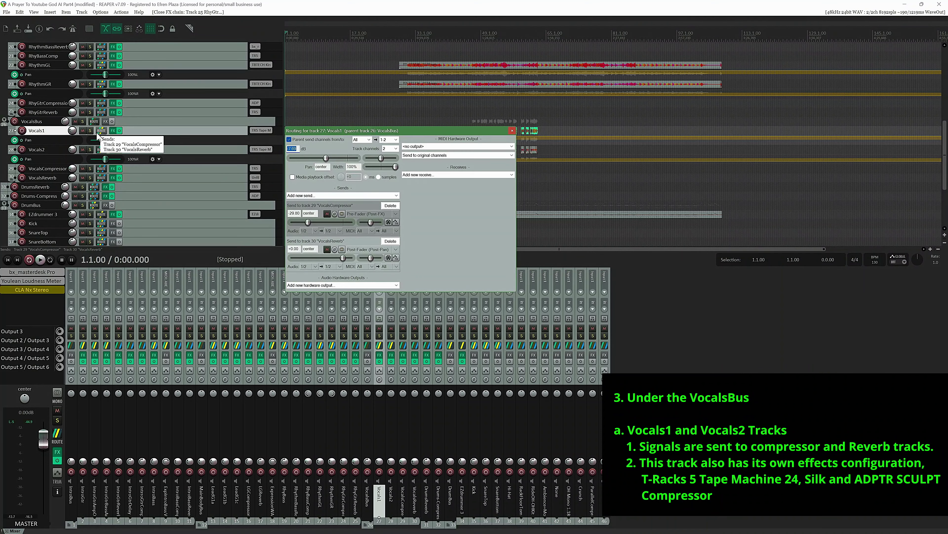
pyautogui.click(113, 130)
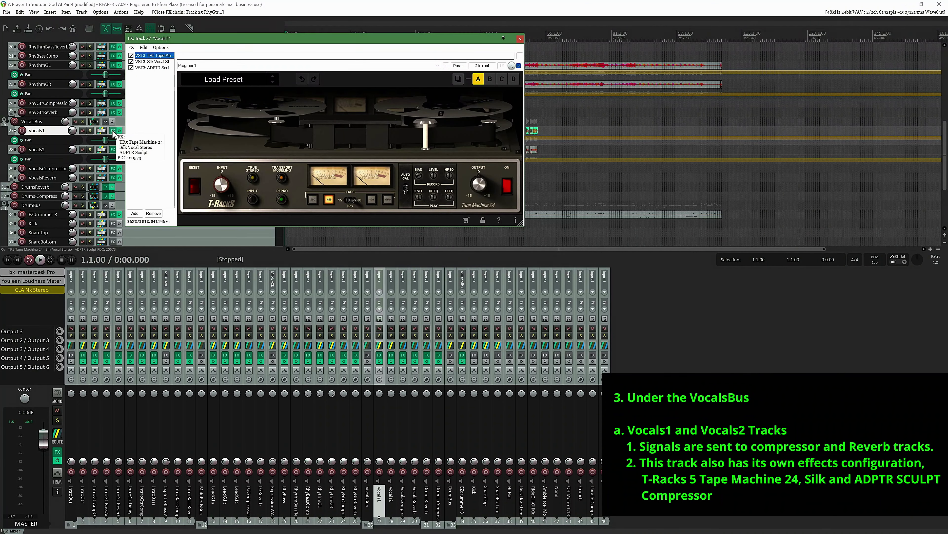
pyautogui.click(149, 62)
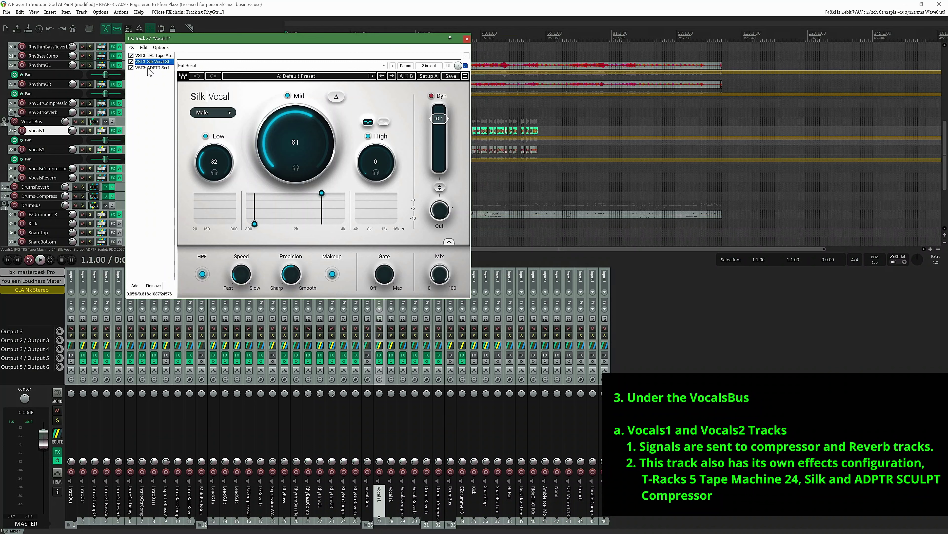
pyautogui.click(149, 68)
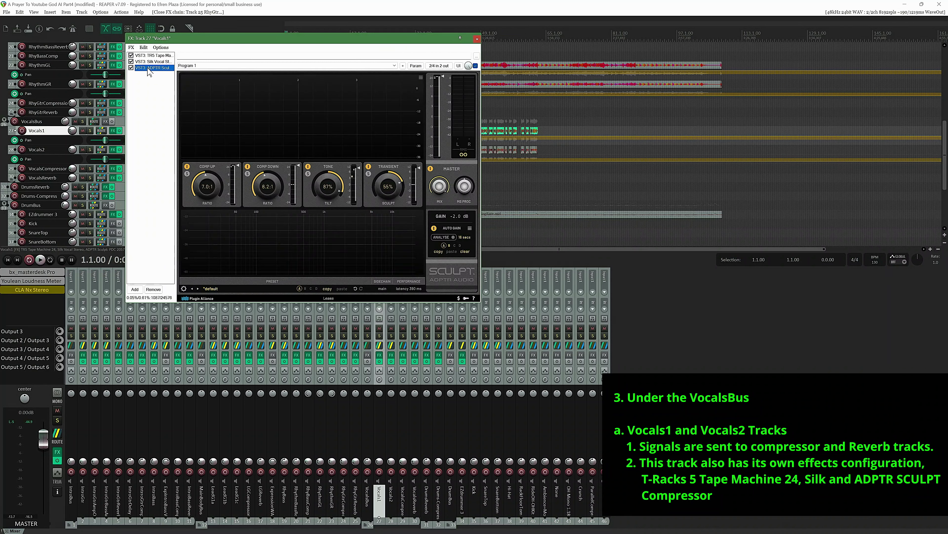
pyautogui.click(113, 131)
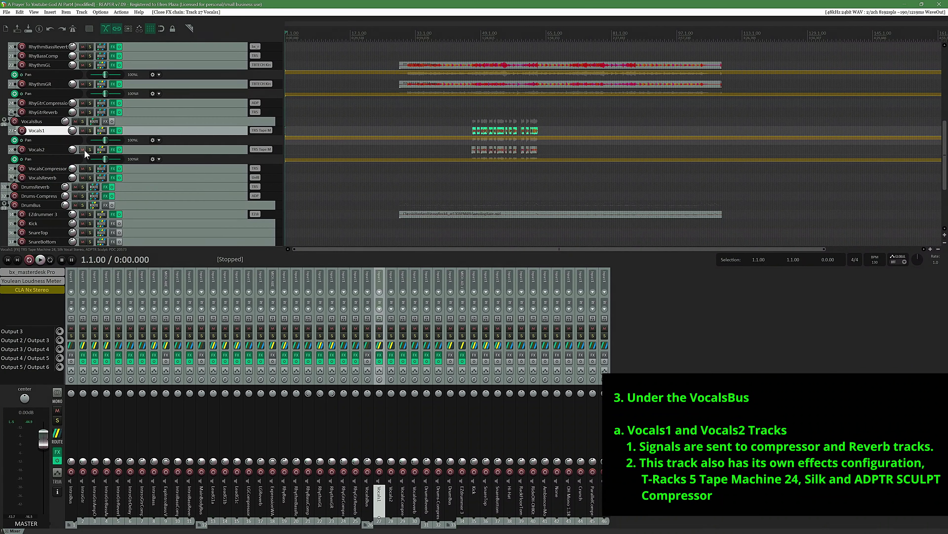
# Check the Vocals2 track's send routing and briefly open and close its effects chain
pyautogui.click(59, 150)
pyautogui.click(100, 150)
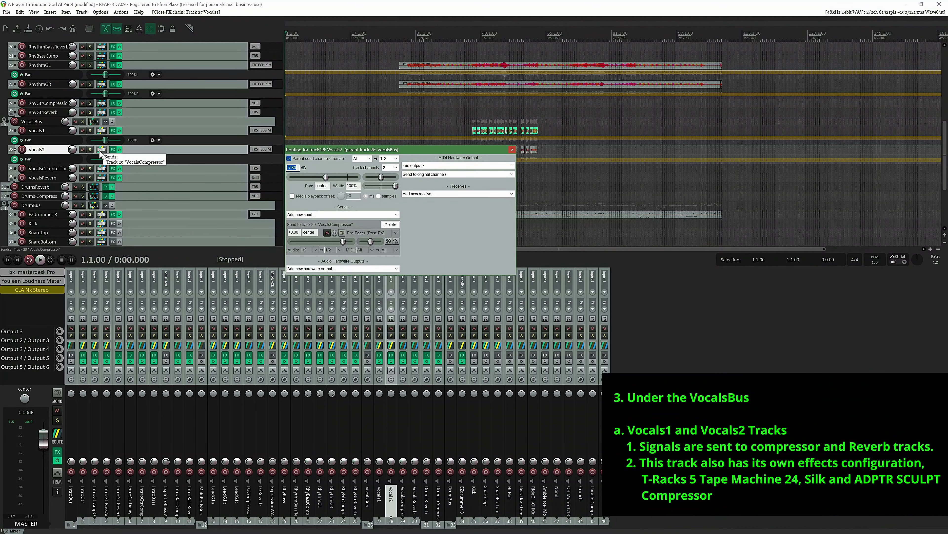
pyautogui.click(112, 151)
pyautogui.click(113, 150)
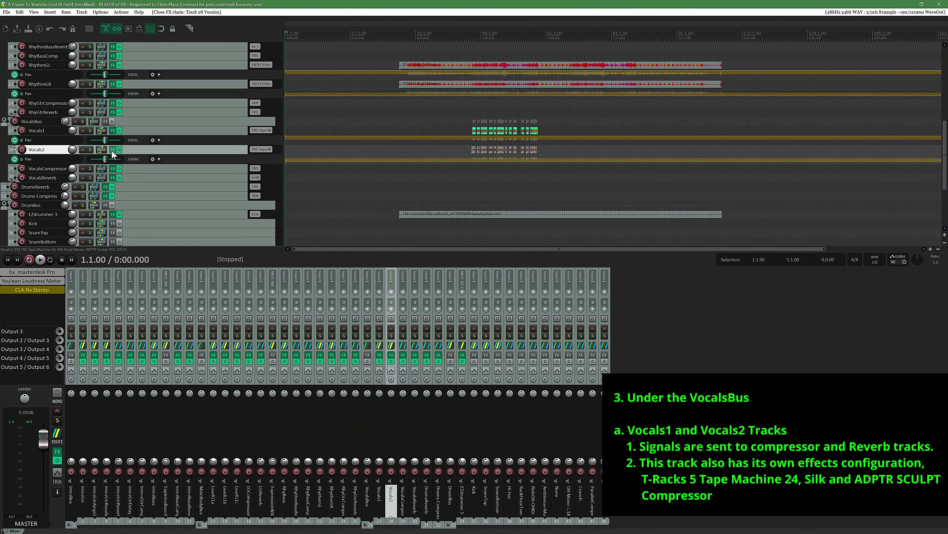
# Review the VocalsCompressor track's routing and its T-RackS Black 76 limiter settings, then close the effects chain
pyautogui.click(57, 168)
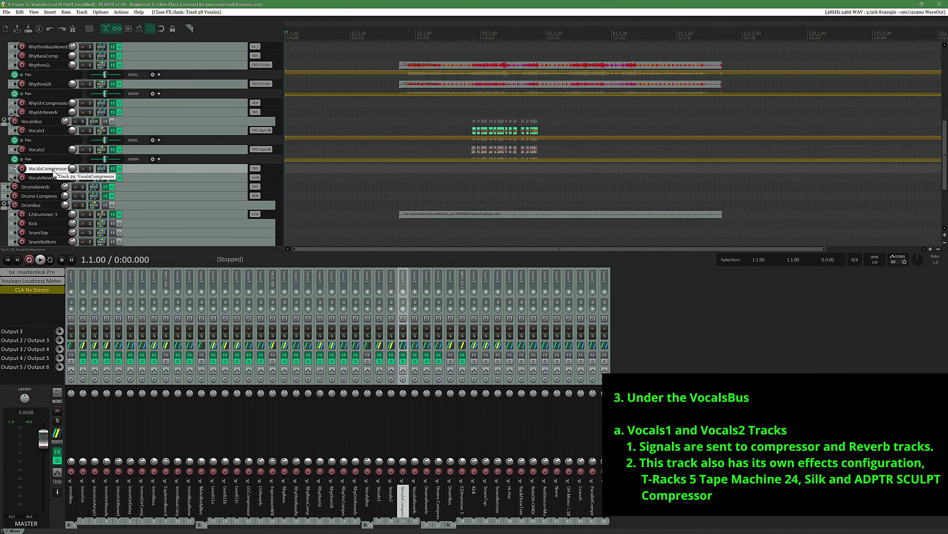
pyautogui.click(100, 169)
pyautogui.click(100, 169)
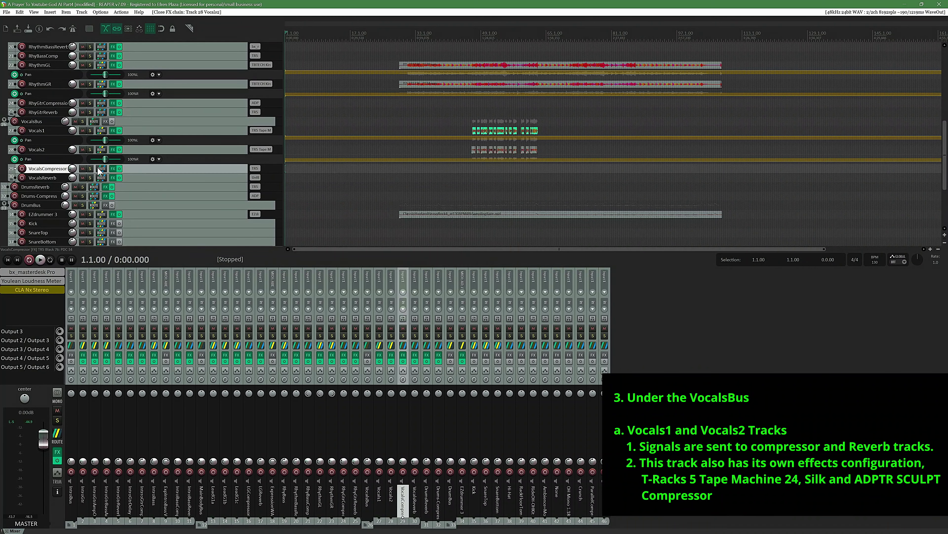
pyautogui.click(113, 168)
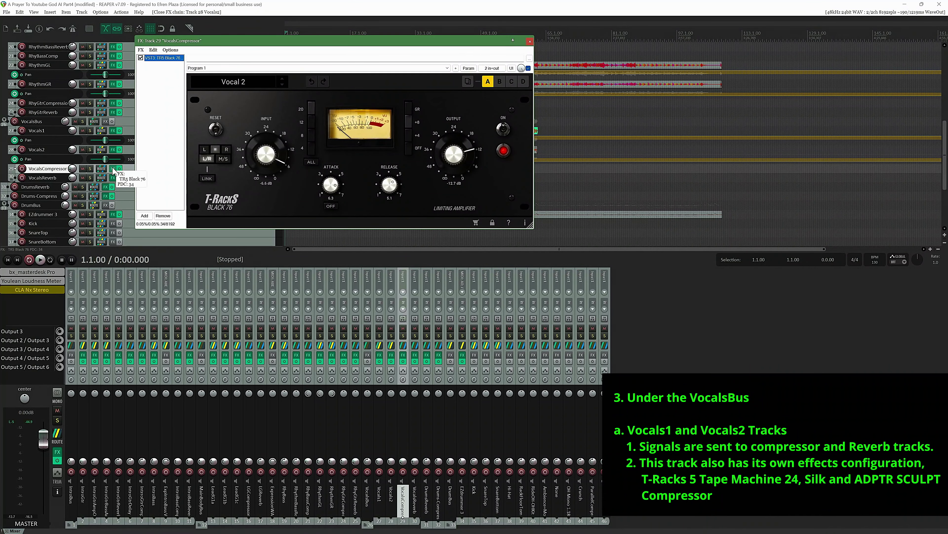
pyautogui.click(113, 169)
# Inspect the VocalsReverb track's receive and open its Unfiltered Audio Tails reverb settings
pyautogui.click(56, 179)
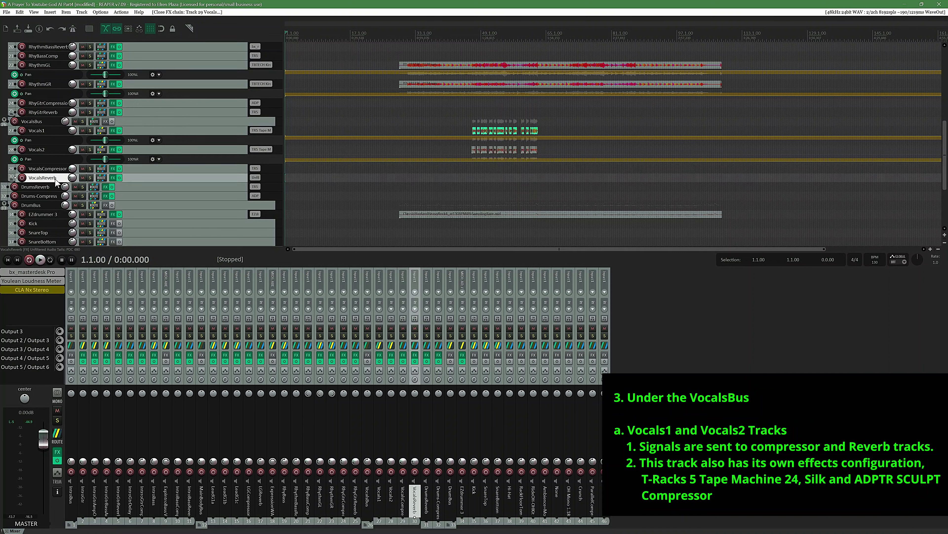
pyautogui.click(98, 179)
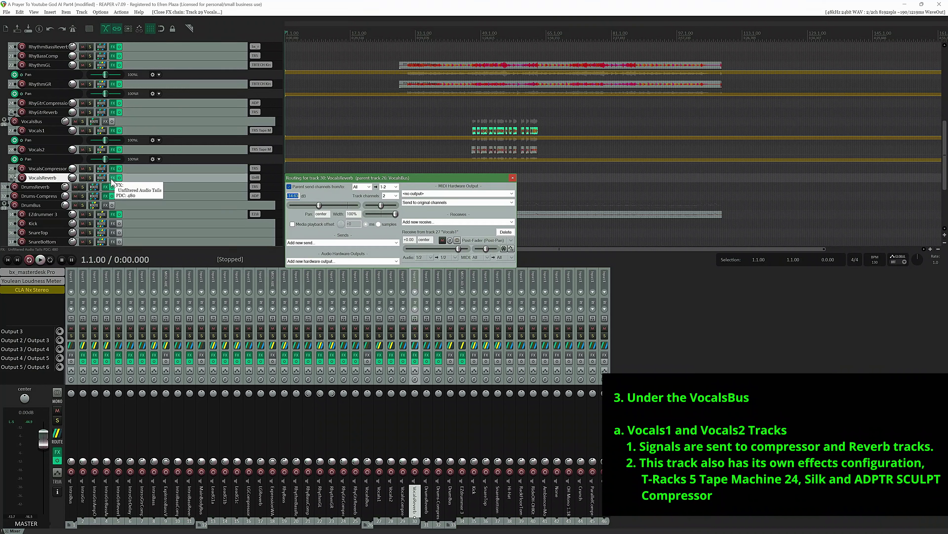
pyautogui.click(112, 178)
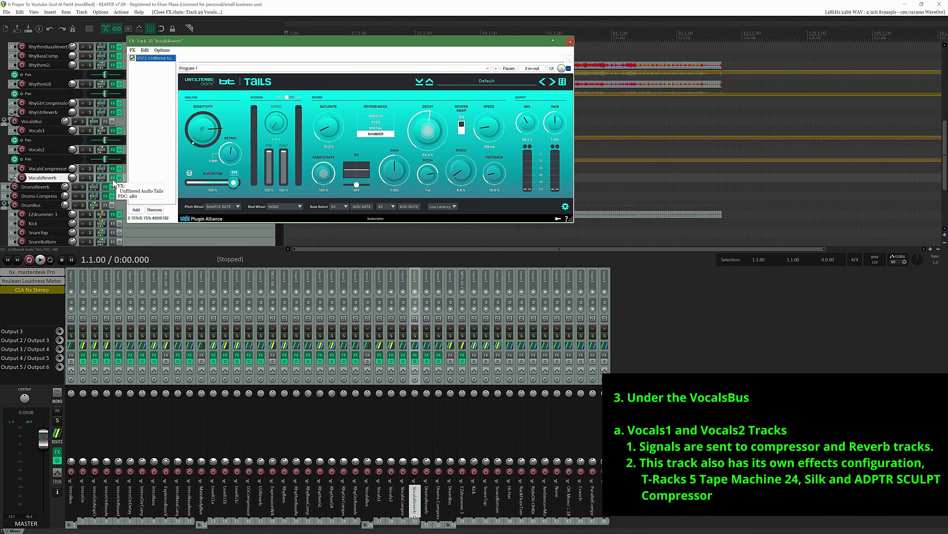
# Close the VocalsReverb effects chain and check the receives of the VocalsCompressor and VocalsReverb tracks
pyautogui.click(52, 179)
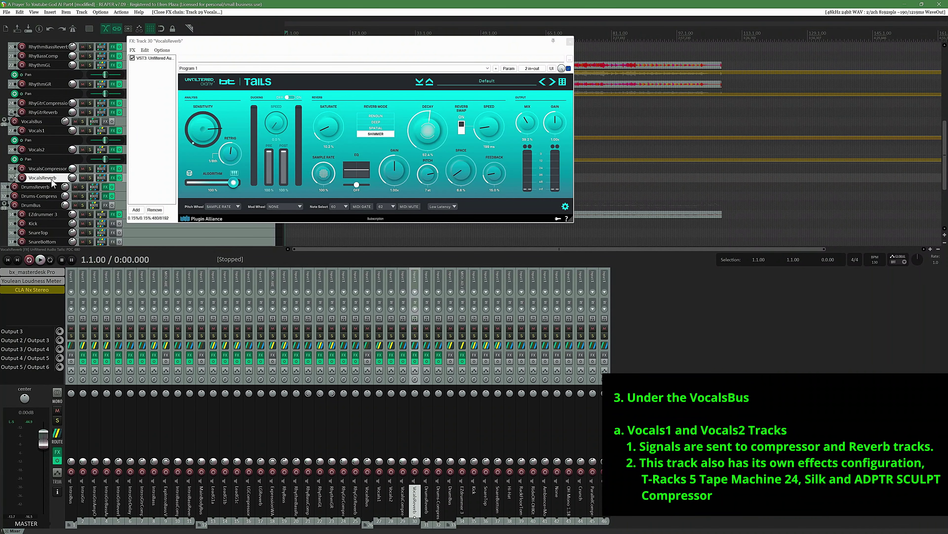
pyautogui.click(570, 42)
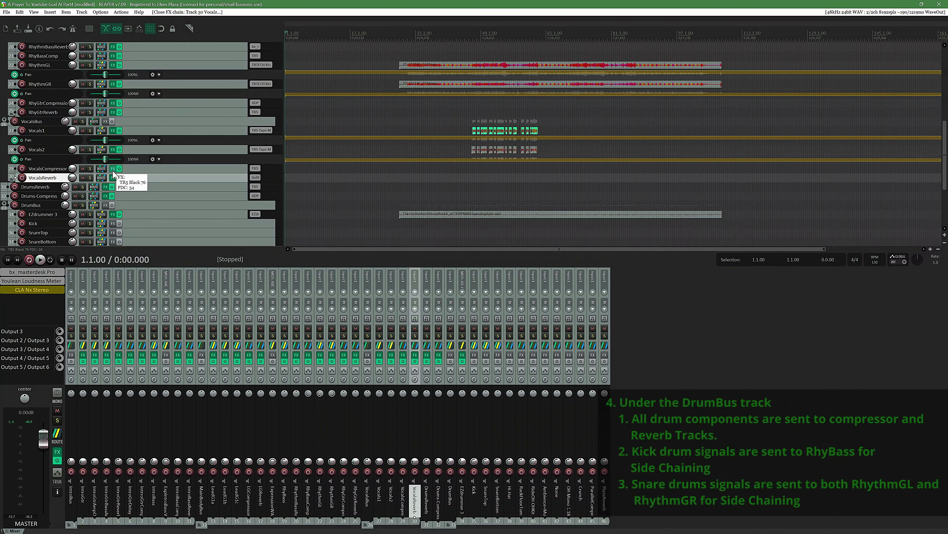
pyautogui.click(872, 528)
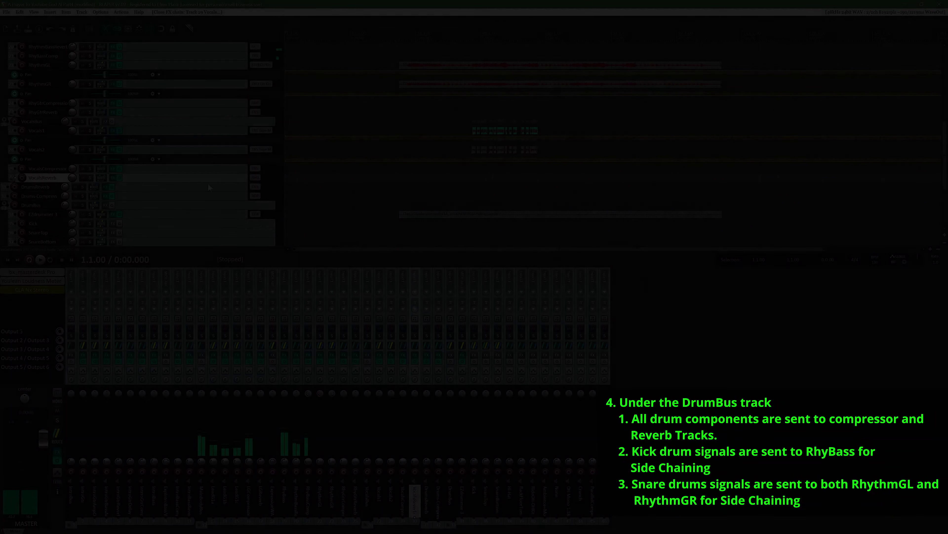
pyautogui.click(102, 170)
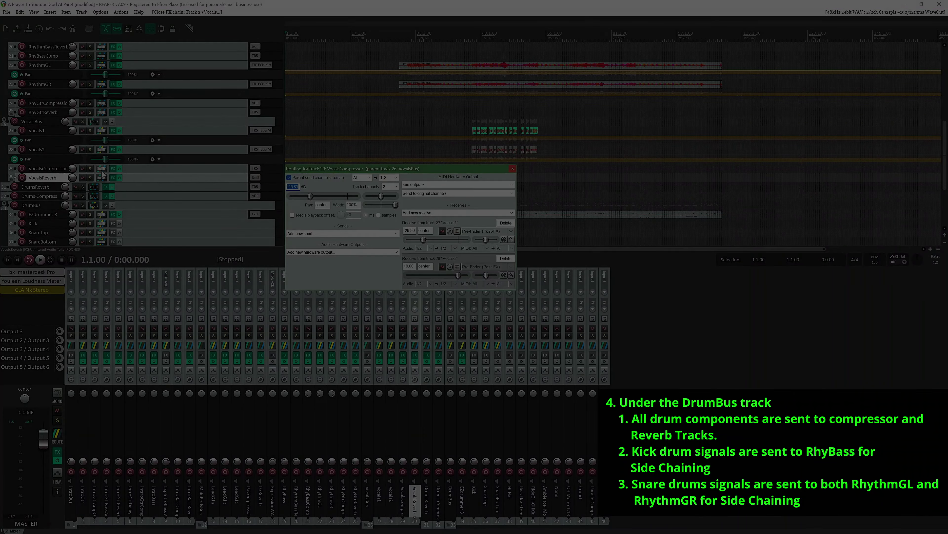
pyautogui.click(101, 179)
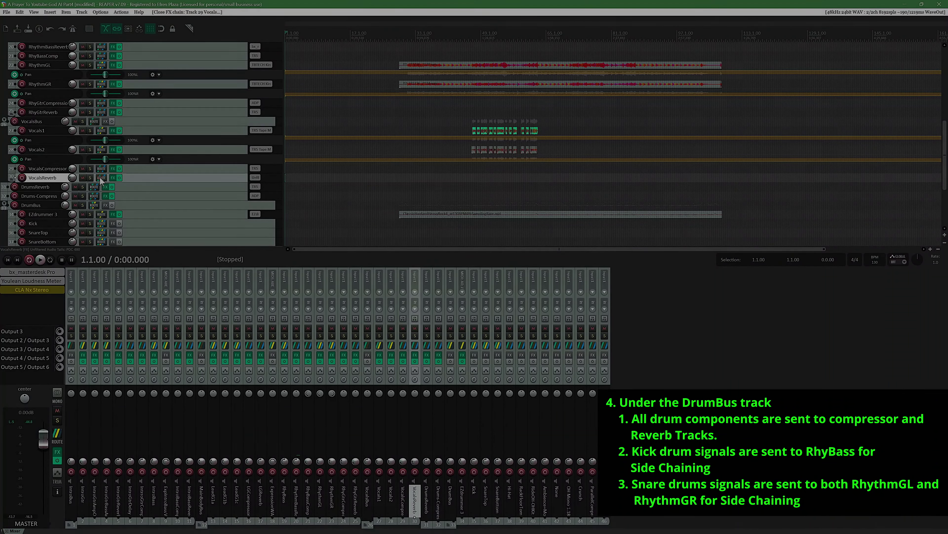
pyautogui.click(101, 179)
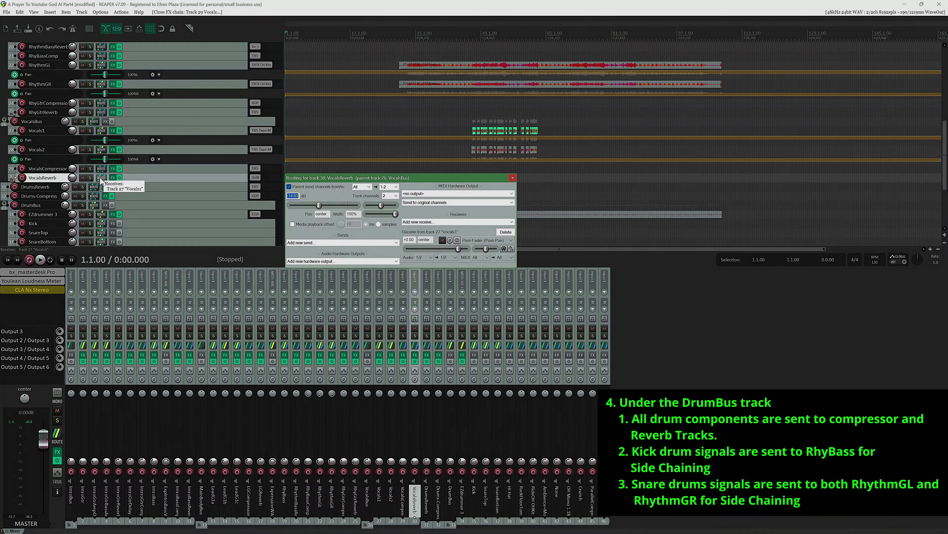
# Add a send from the Vocals2 track to VocalsReverb, then check the VocalsReverb track's receives
pyautogui.click(104, 159)
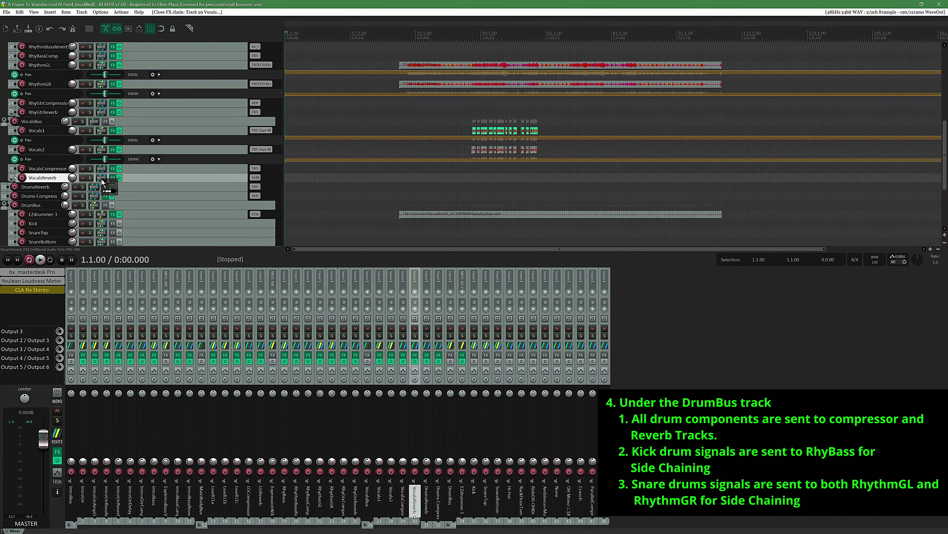
pyautogui.moveTo(100, 178); pyautogui.dragTo(101, 178)
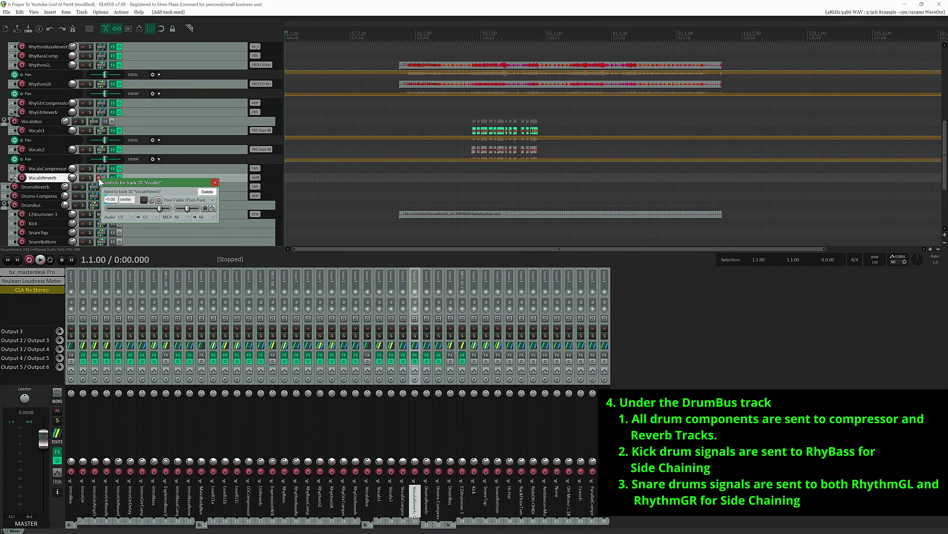
pyautogui.click(101, 179)
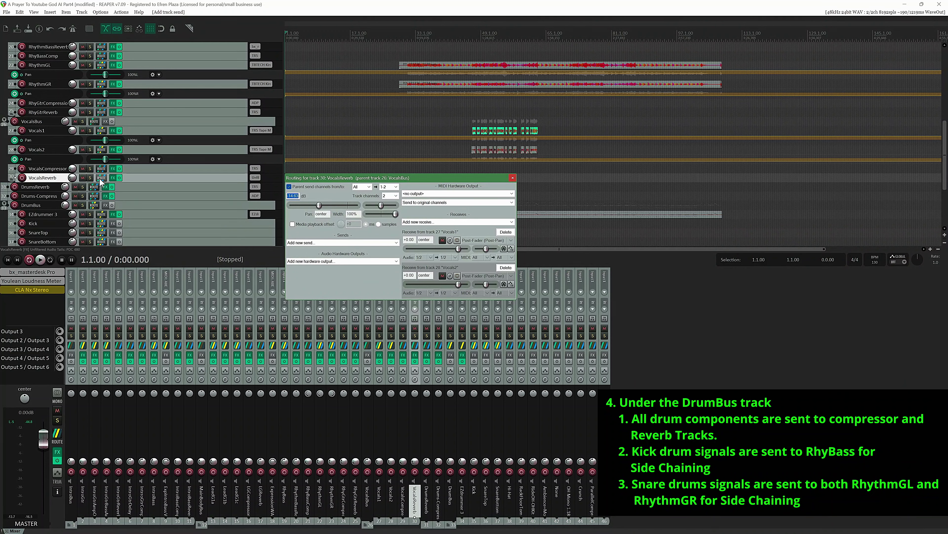
pyautogui.click(102, 180)
# Locate the DrumBus section, then review the DrumsReverb track's routing and its T-RackS The Farm Stone Room settings
pyautogui.scroll(-4, 202, 212)
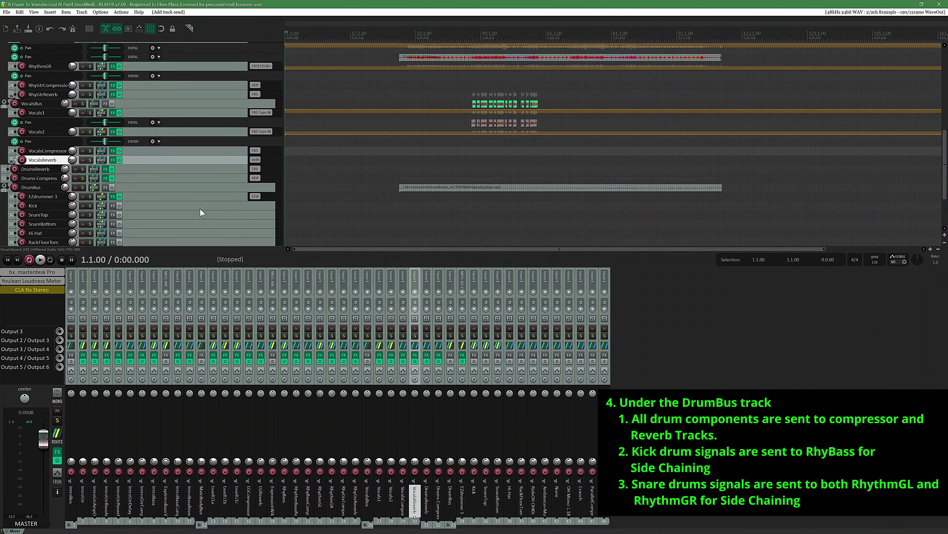
pyautogui.scroll(-2, 202, 212)
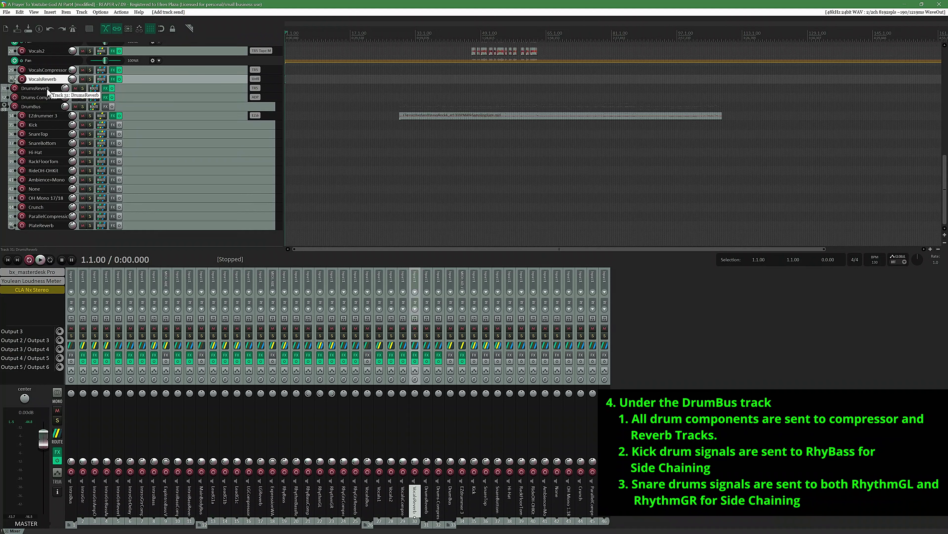
pyautogui.click(43, 107)
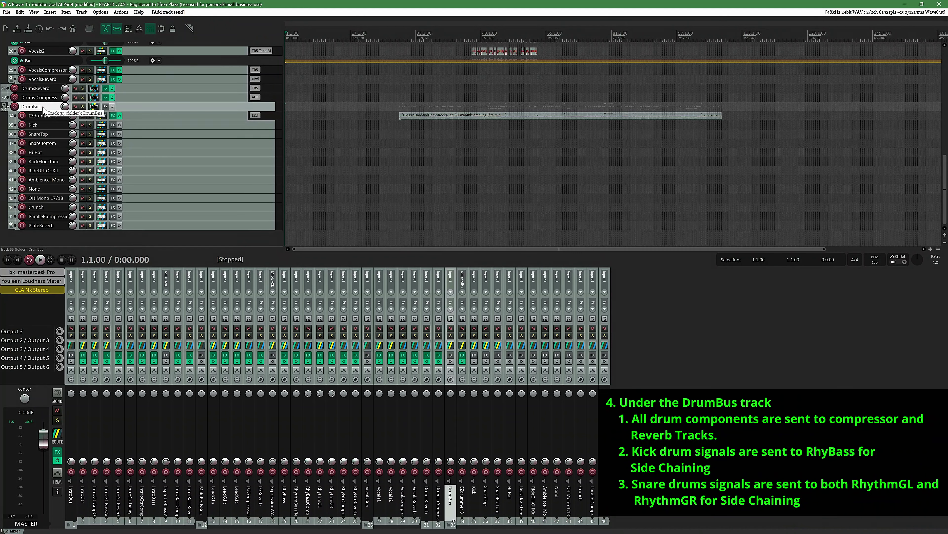
pyautogui.click(43, 88)
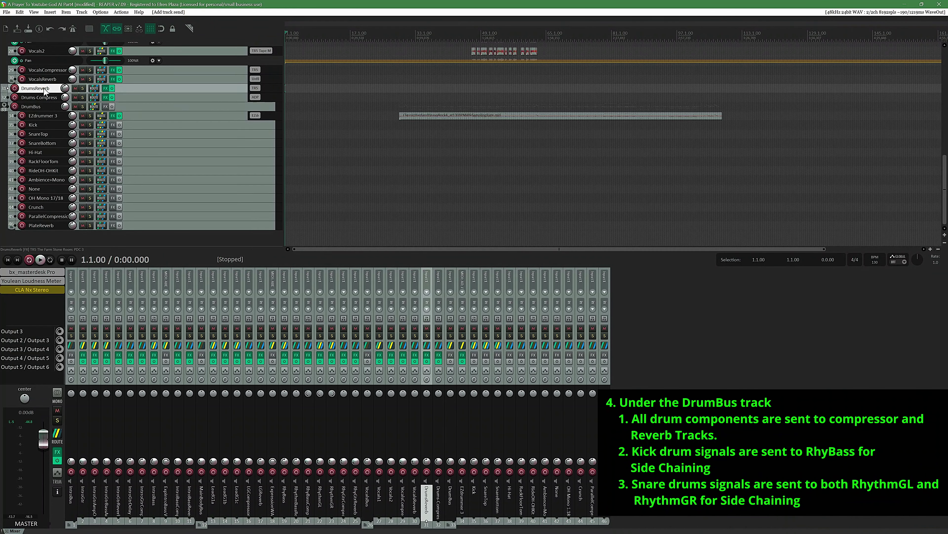
pyautogui.click(94, 89)
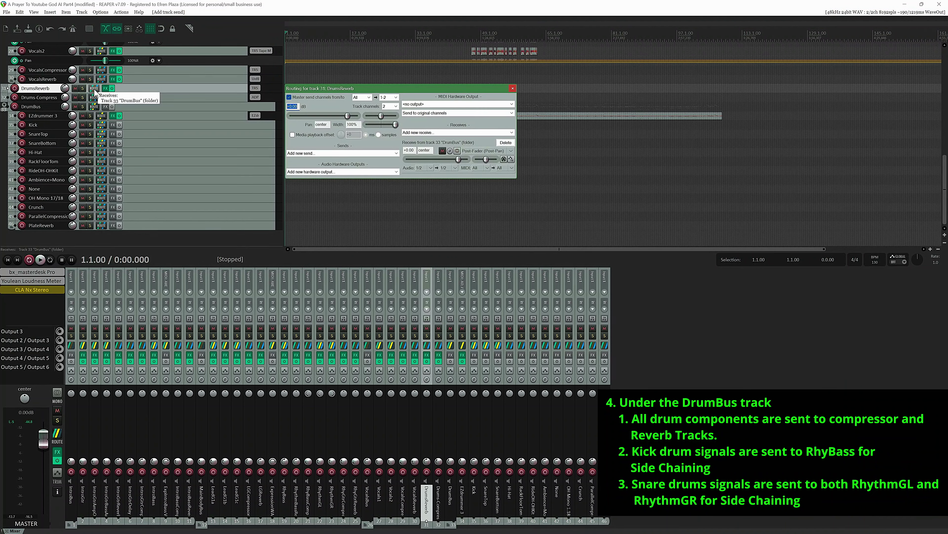
pyautogui.click(106, 89)
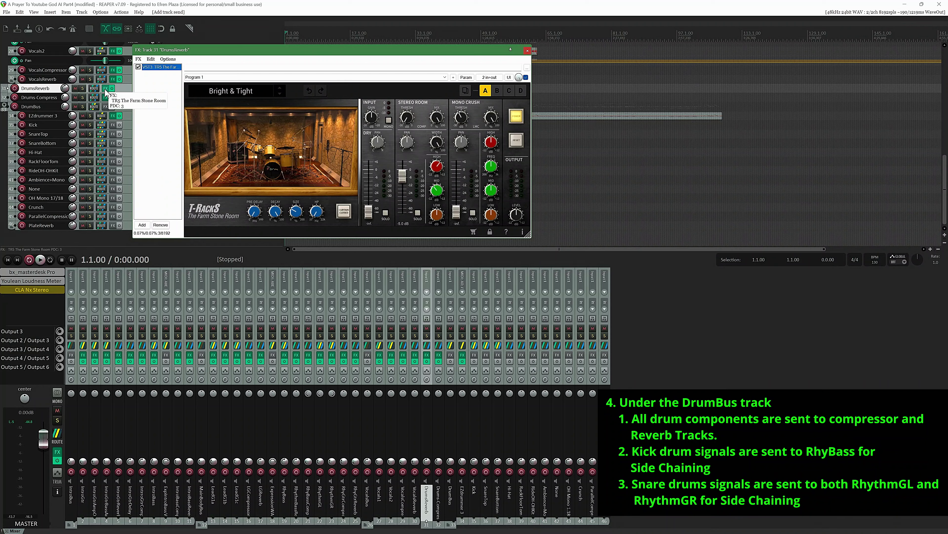
pyautogui.click(106, 91)
# Review the Drums-Compress track's ADPTR Sculpt compressor settings, then close its effects chain
pyautogui.click(52, 100)
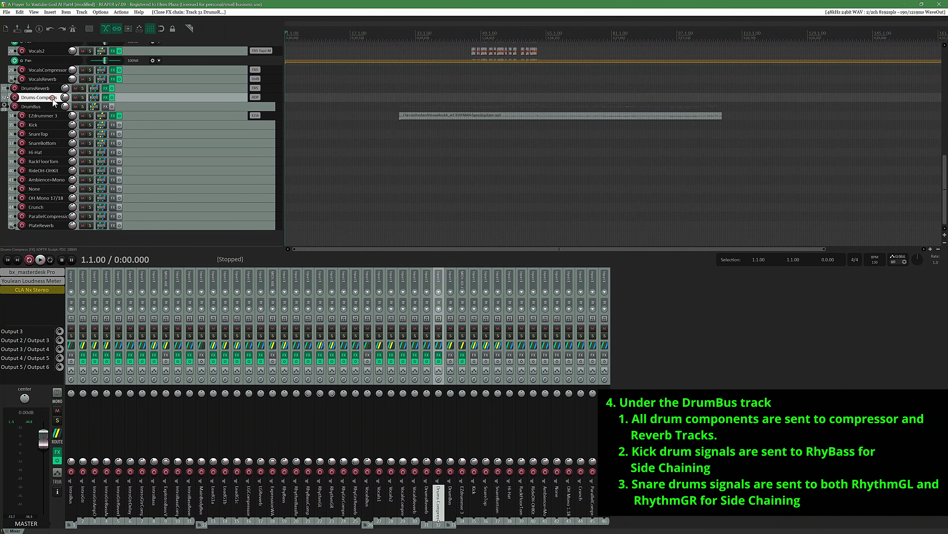
pyautogui.click(94, 98)
pyautogui.click(106, 98)
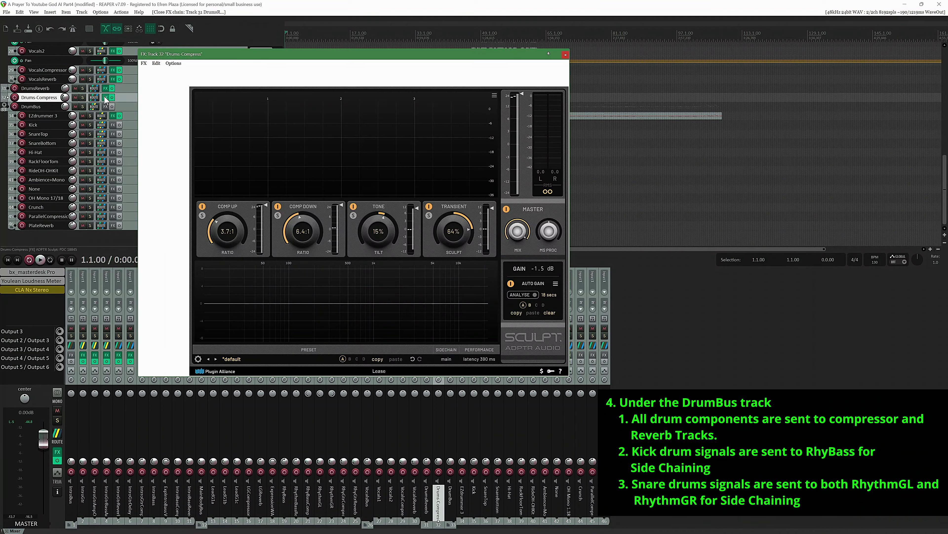
pyautogui.click(105, 98)
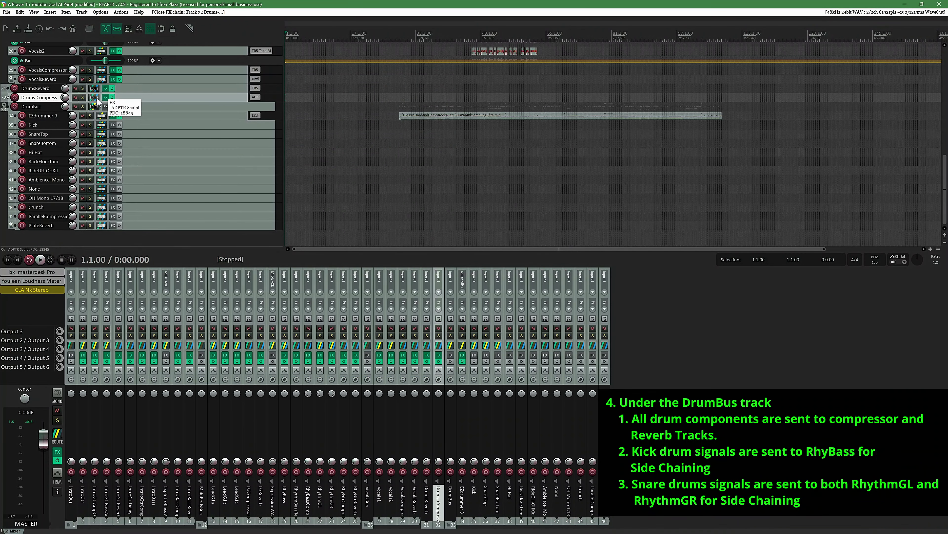
# Select the DrumBus track and examine its sends to the drum reverb and compressor tracks
pyautogui.click(41, 106)
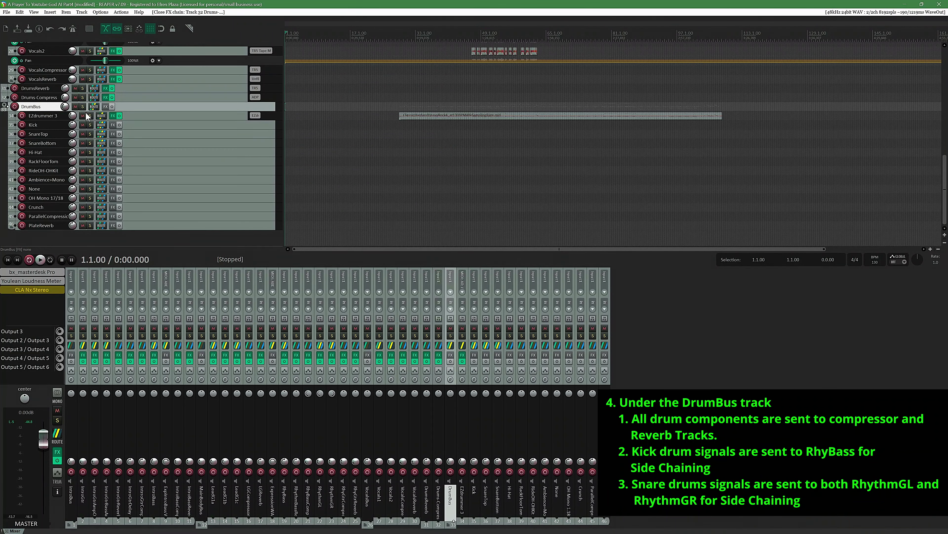
pyautogui.click(96, 108)
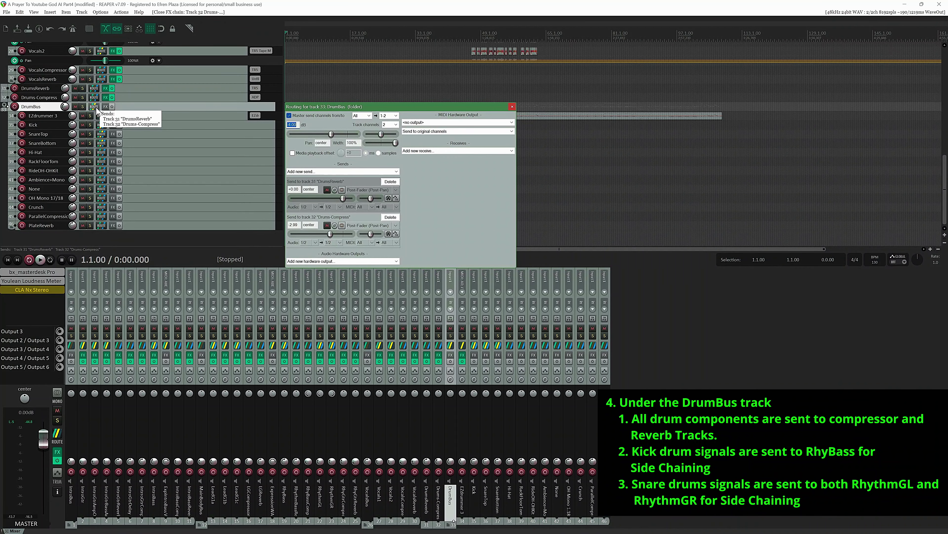
pyautogui.click(100, 114)
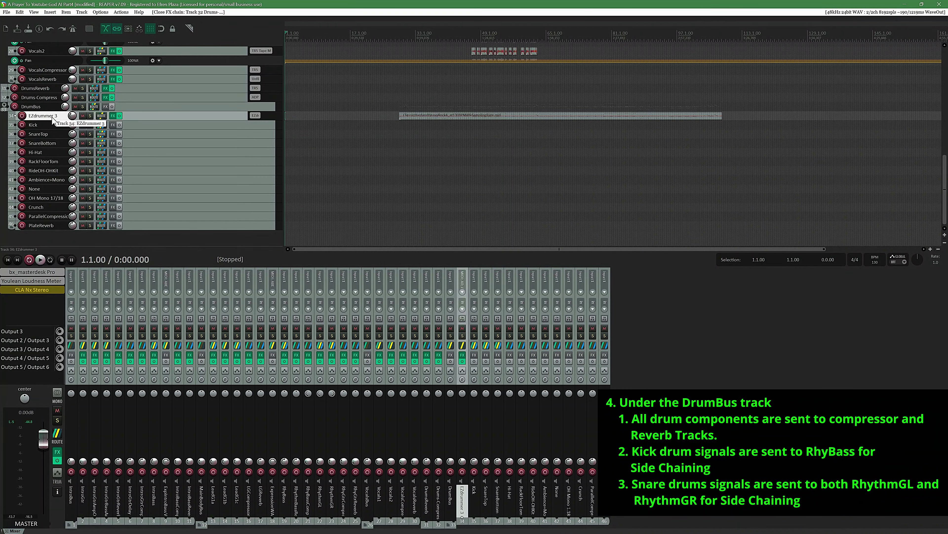
# Inspect the EZdrummer 3 track's sends to the individual drum tracks and open its EZdrummer 3 plugin
pyautogui.click(103, 118)
pyautogui.click(102, 117)
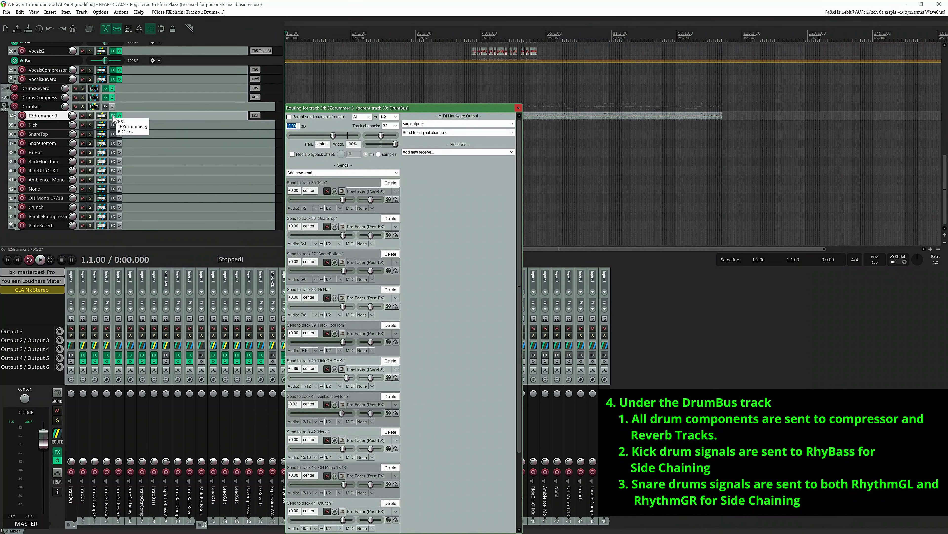
pyautogui.click(114, 116)
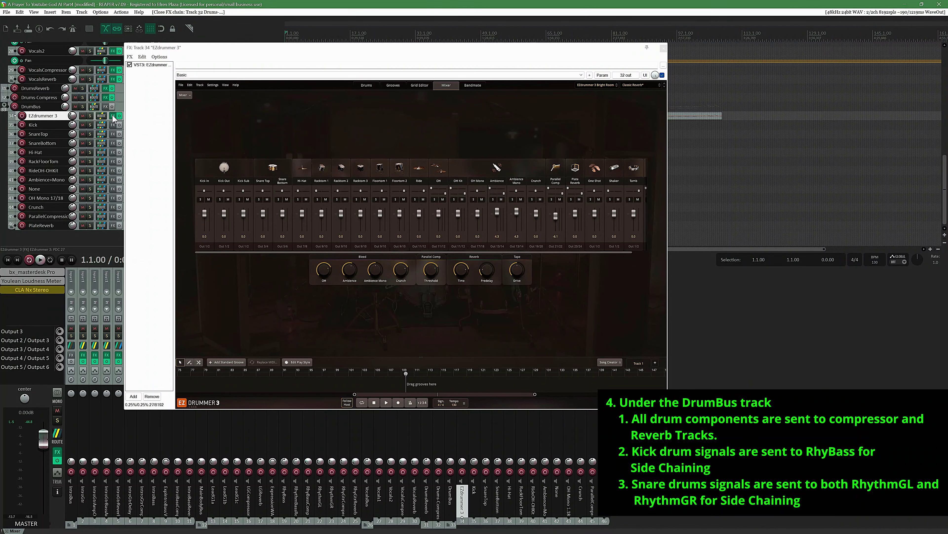
pyautogui.moveTo(113, 127); pyautogui.dragTo(135, 145)
# Examine EZdrummer 3's drum library list and its drums and mixer presets, then close the effects chain
pyautogui.click(597, 86)
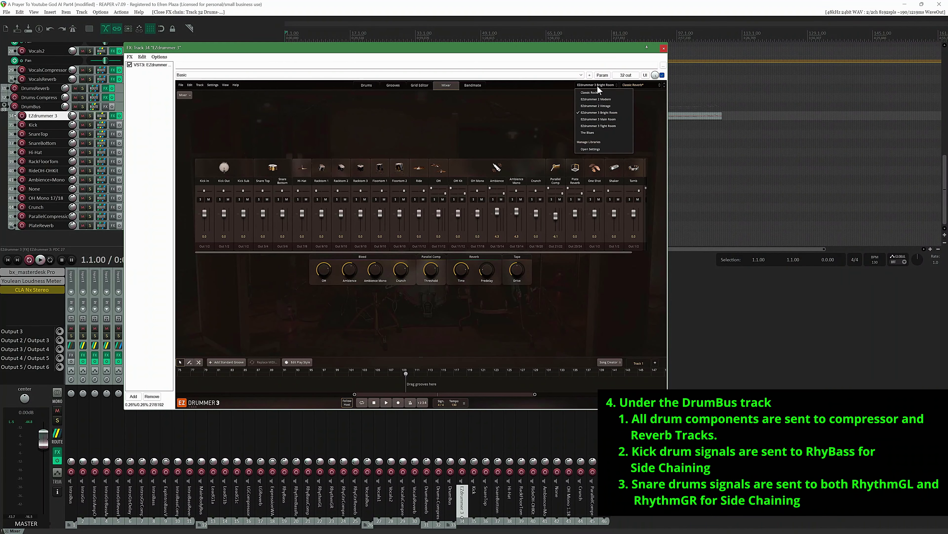
pyautogui.click(631, 86)
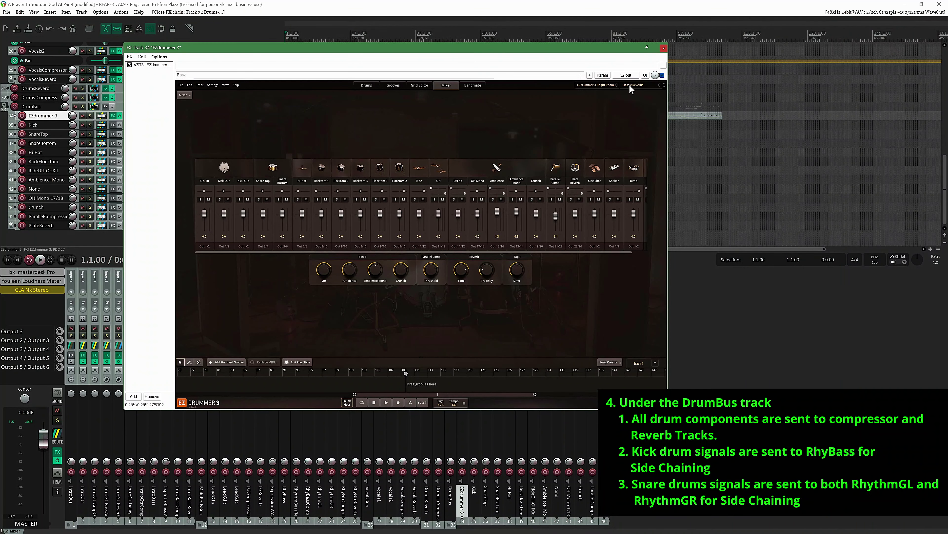
pyautogui.click(629, 84)
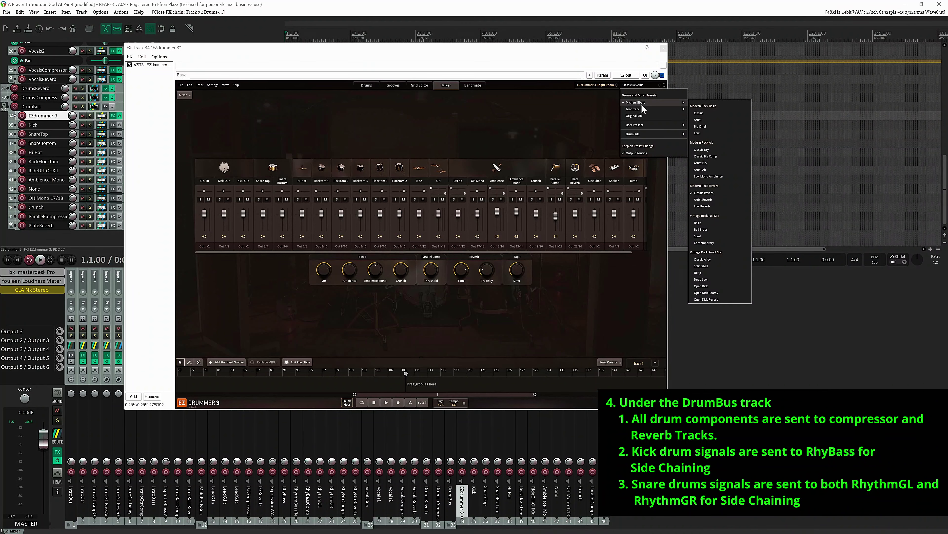
pyautogui.moveTo(650, 109)
pyautogui.click(112, 118)
pyautogui.click(113, 116)
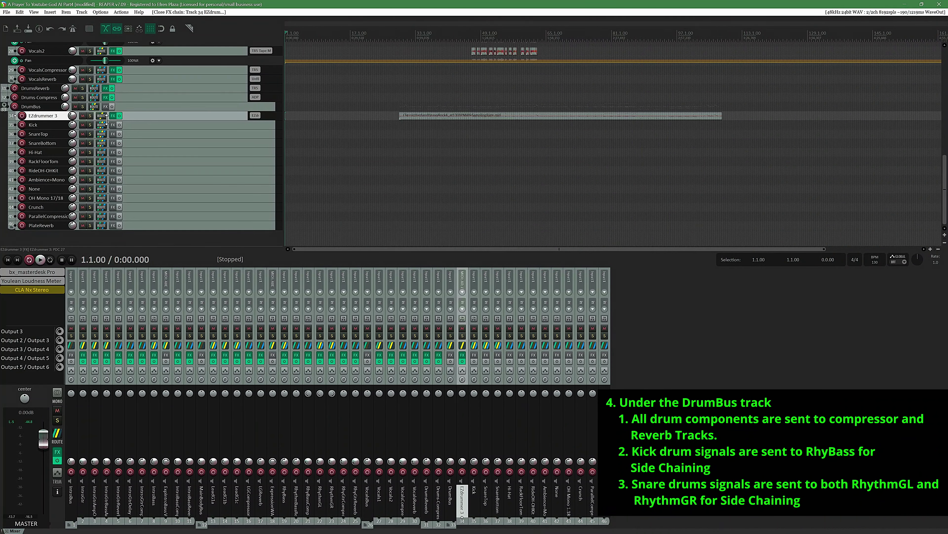
# Review the receives and side-chain sends of the Kick, SnareTop and SnareBottom tracks
pyautogui.click(102, 125)
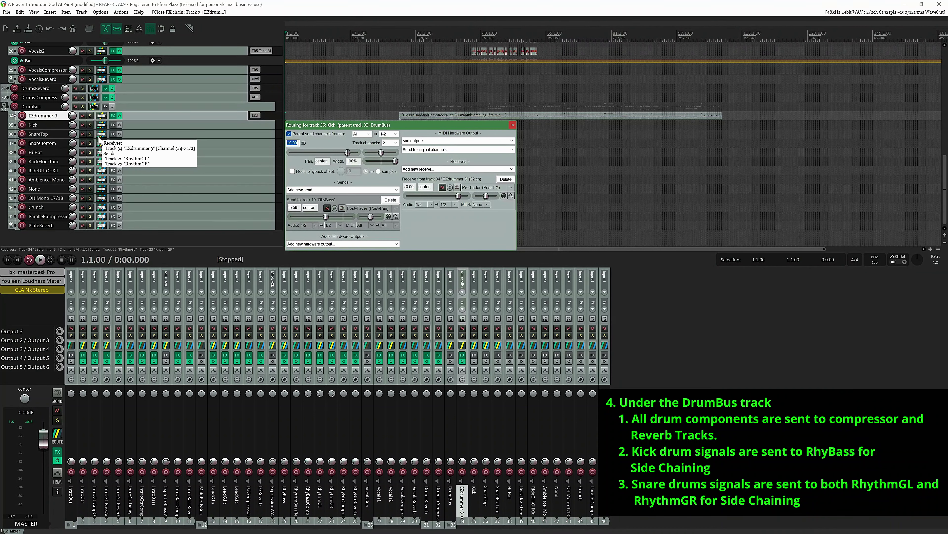
pyautogui.click(60, 124)
pyautogui.click(57, 131)
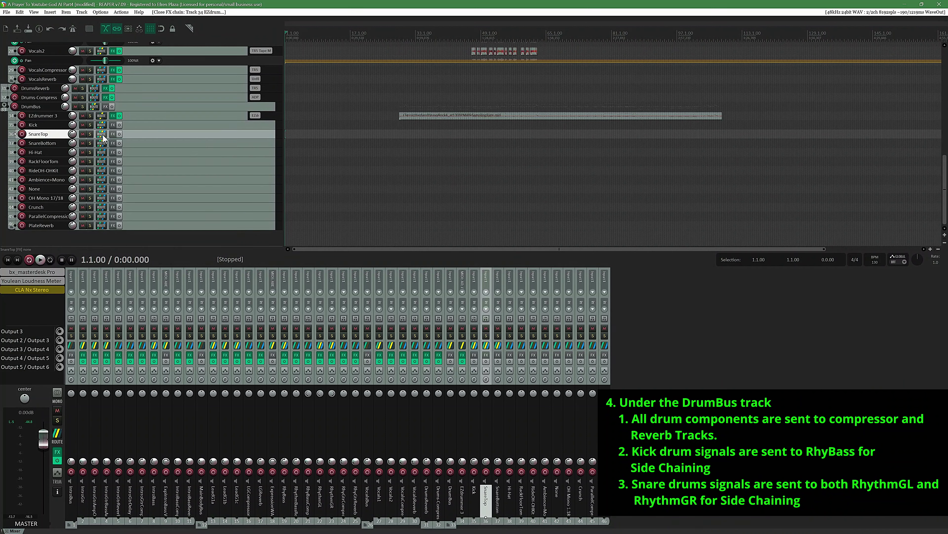
pyautogui.click(102, 135)
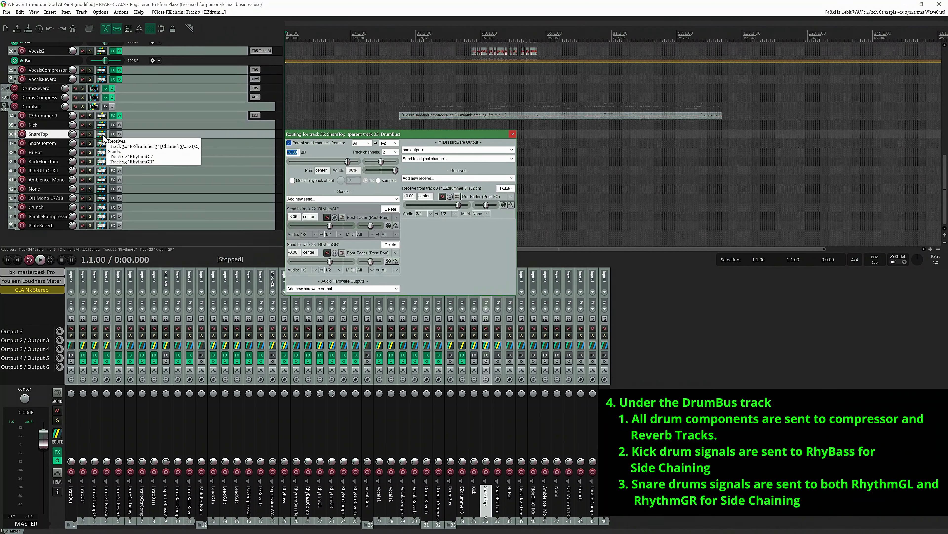
pyautogui.click(57, 145)
pyautogui.click(56, 145)
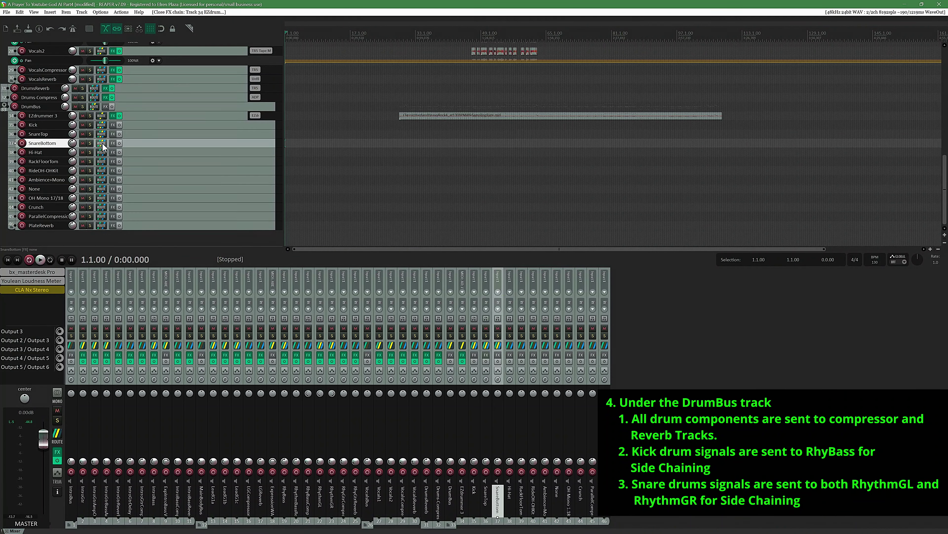
pyautogui.click(101, 144)
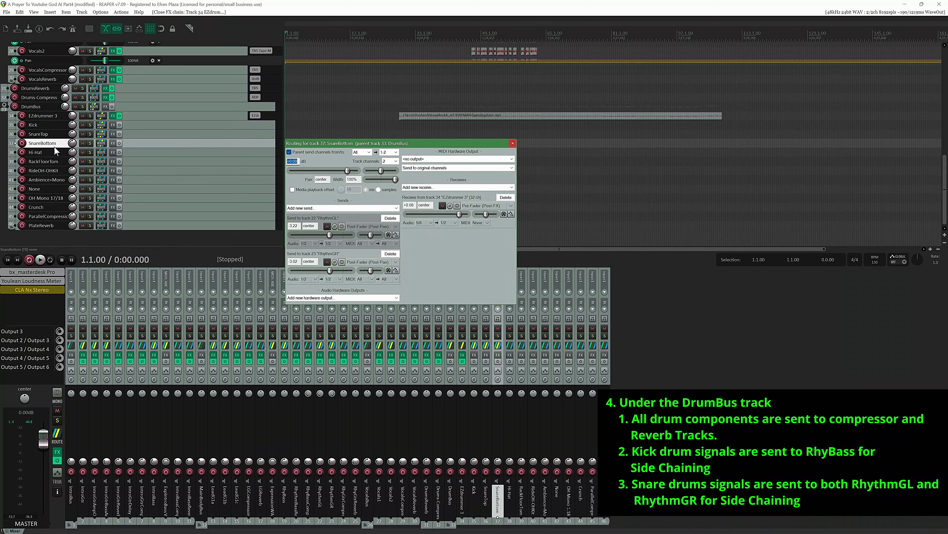
# Select the Hi-Hat track and check its routing, then close the routing window
pyautogui.click(48, 153)
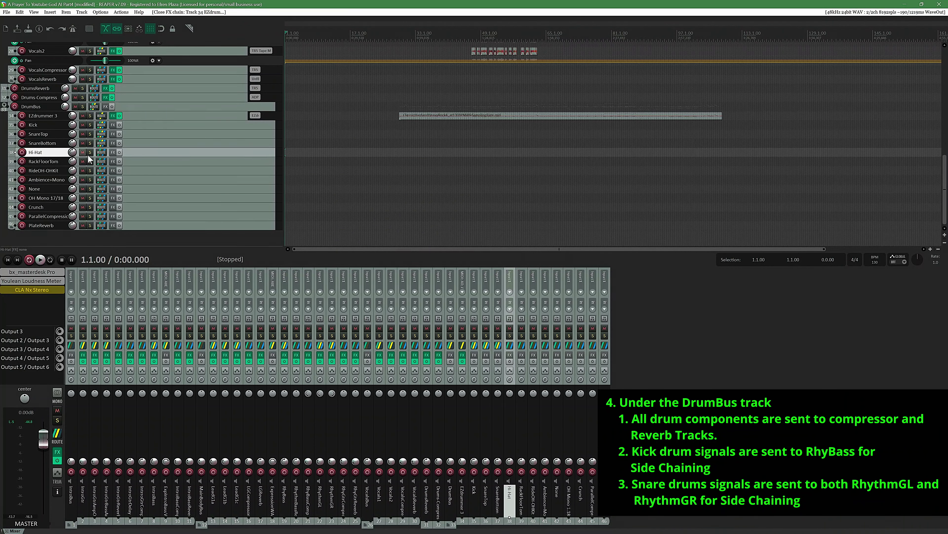
pyautogui.click(101, 153)
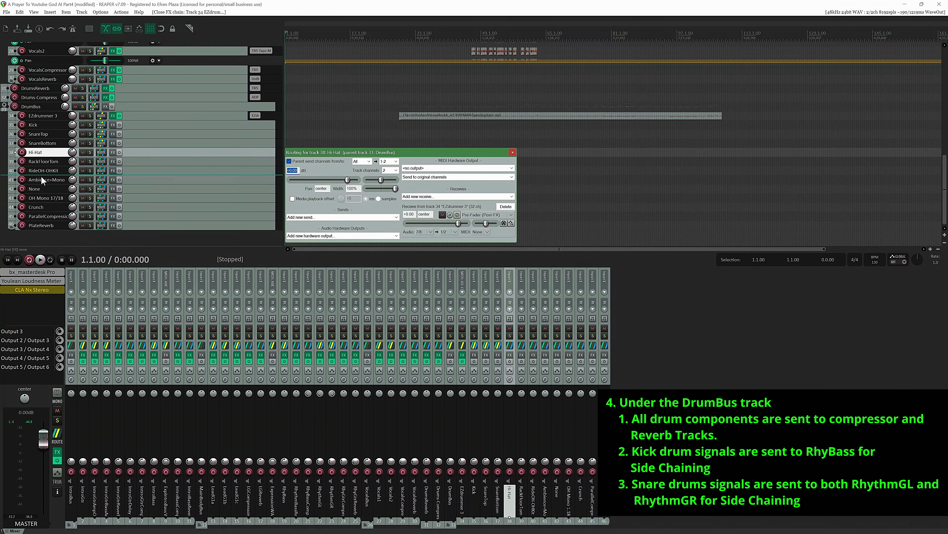
pyautogui.click(660, 357)
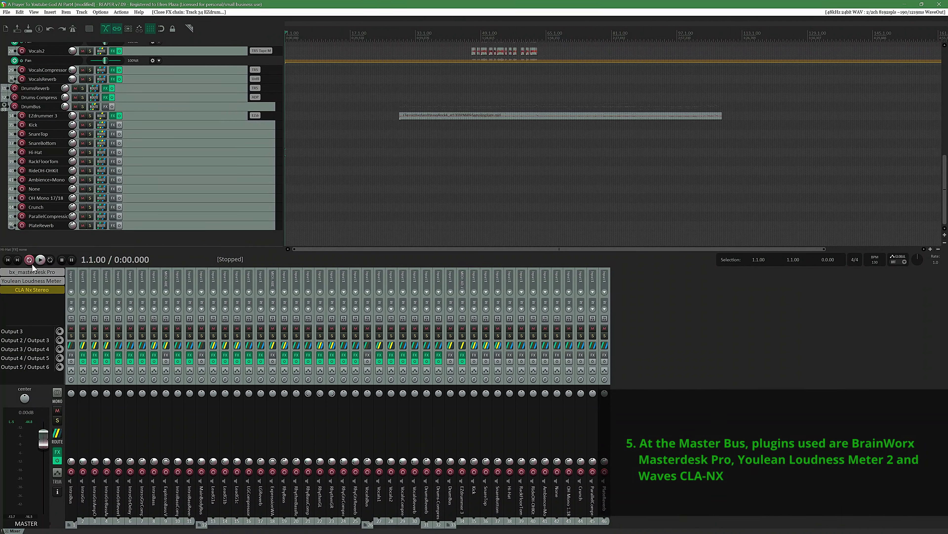
# Play the project and review the master track's bx_masterdesk Pro, Youlean Loudness Meter 2 and CLA Nx Stereo plugins
pyautogui.click(39, 260)
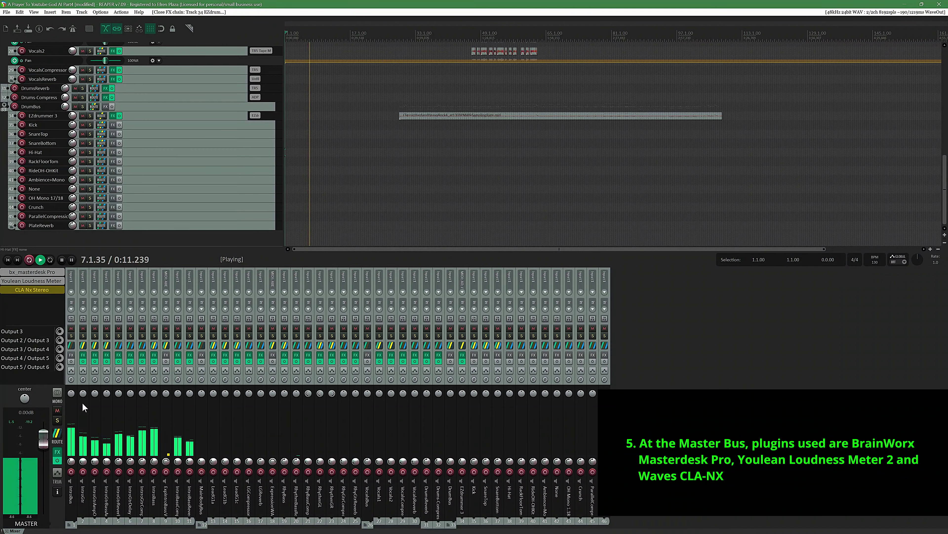
pyautogui.click(57, 452)
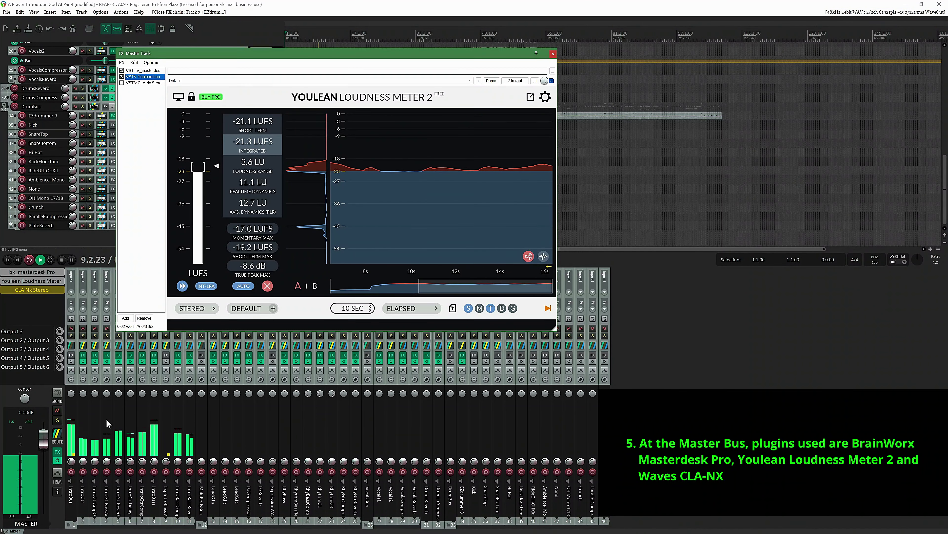
pyautogui.click(148, 71)
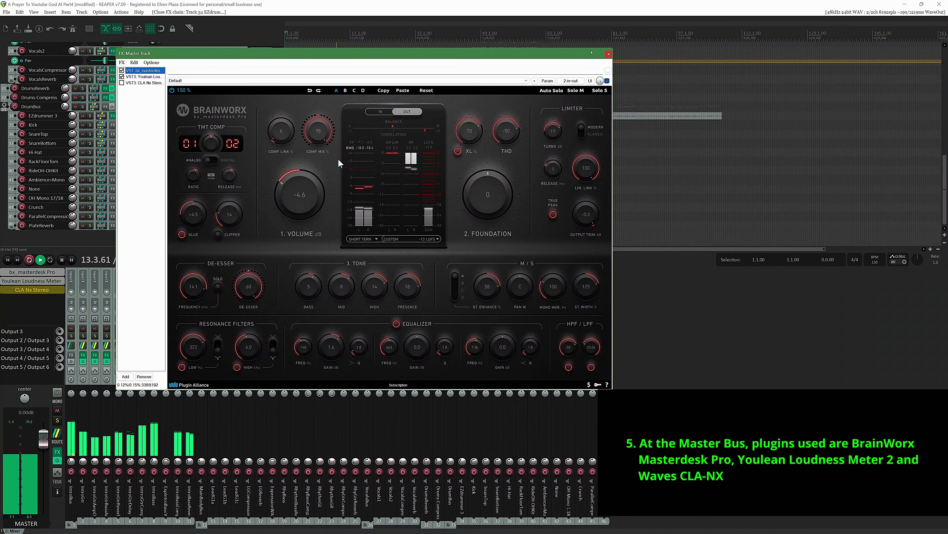
pyautogui.click(147, 77)
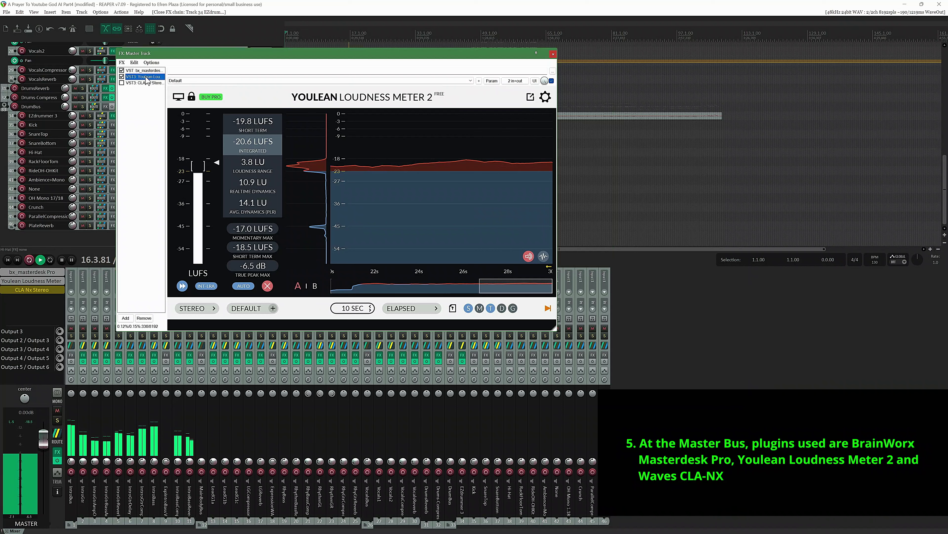
pyautogui.click(137, 83)
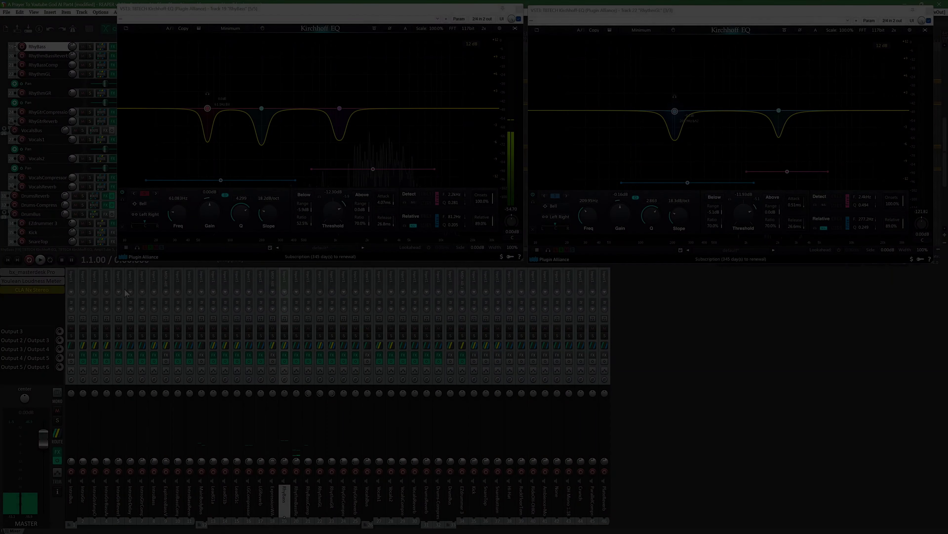
# Play the project from the start to watch the Kirchhoff EQ curves of the RhyBass and RhythmGL tracks
pyautogui.click(39, 261)
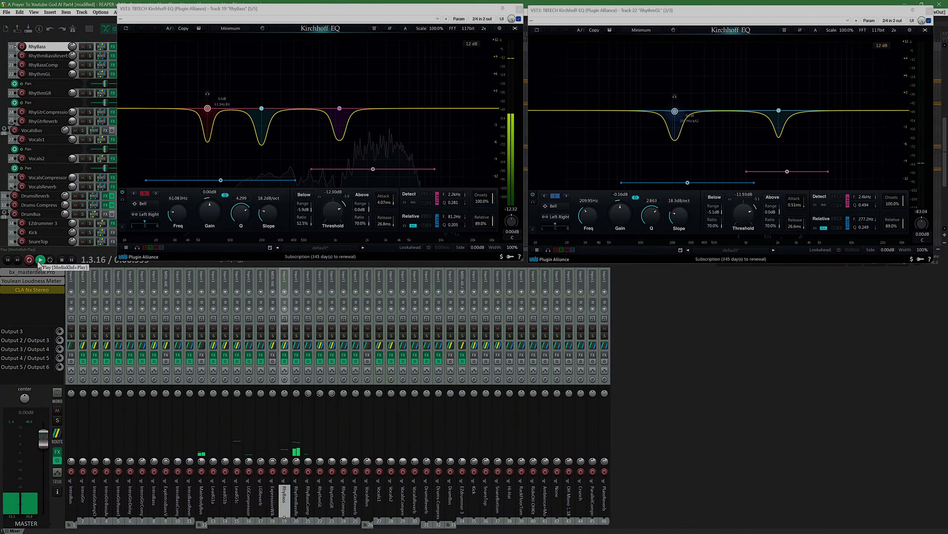